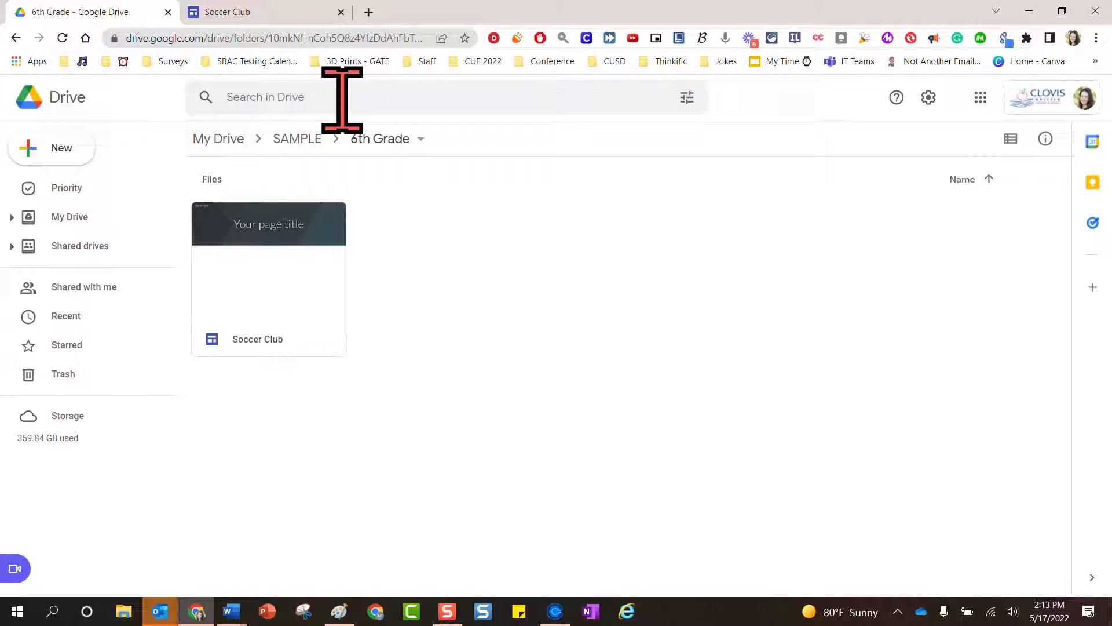
On the Soccer Club site, replace the 'Your page title' placeholder with 'Youth Soccer Club'
left_click(259, 16)
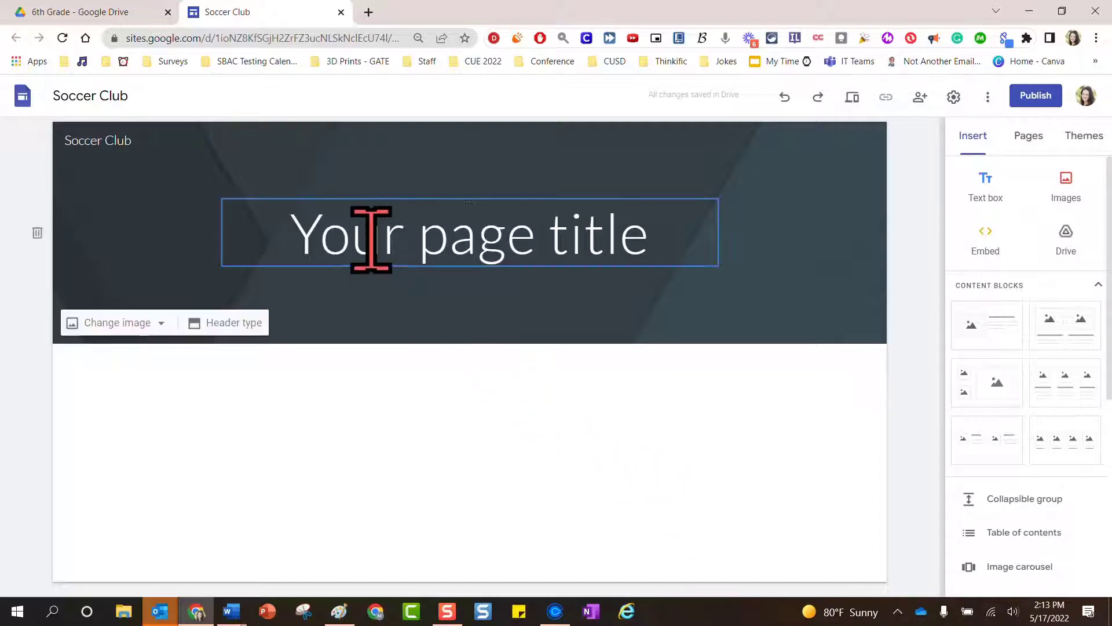
left_click(411, 237)
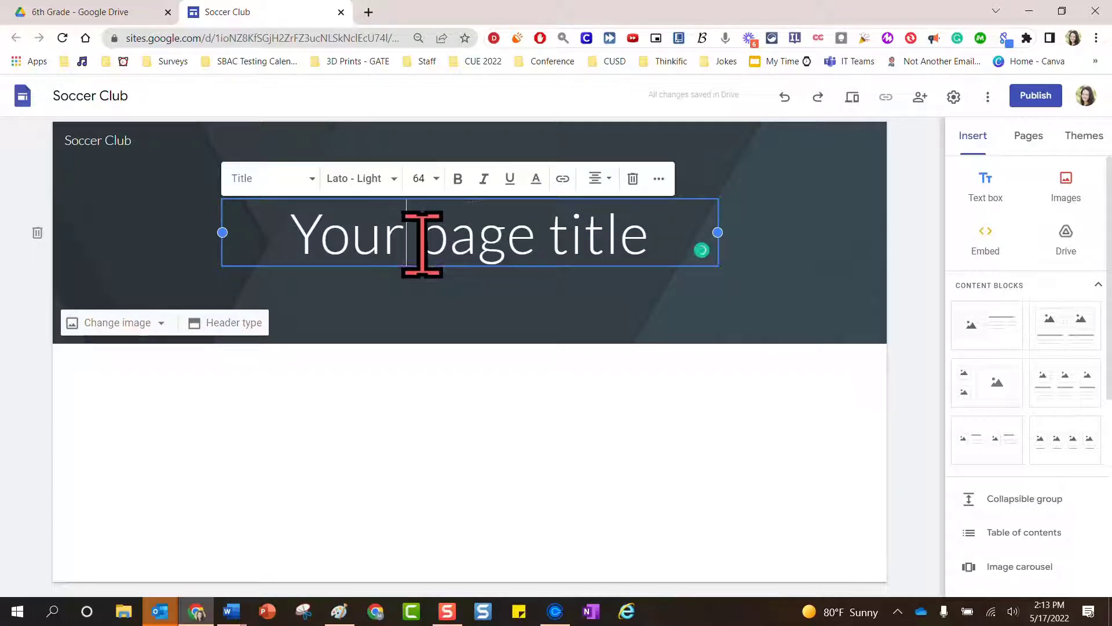
left_click_drag(650, 243, 323, 249)
type("Y")
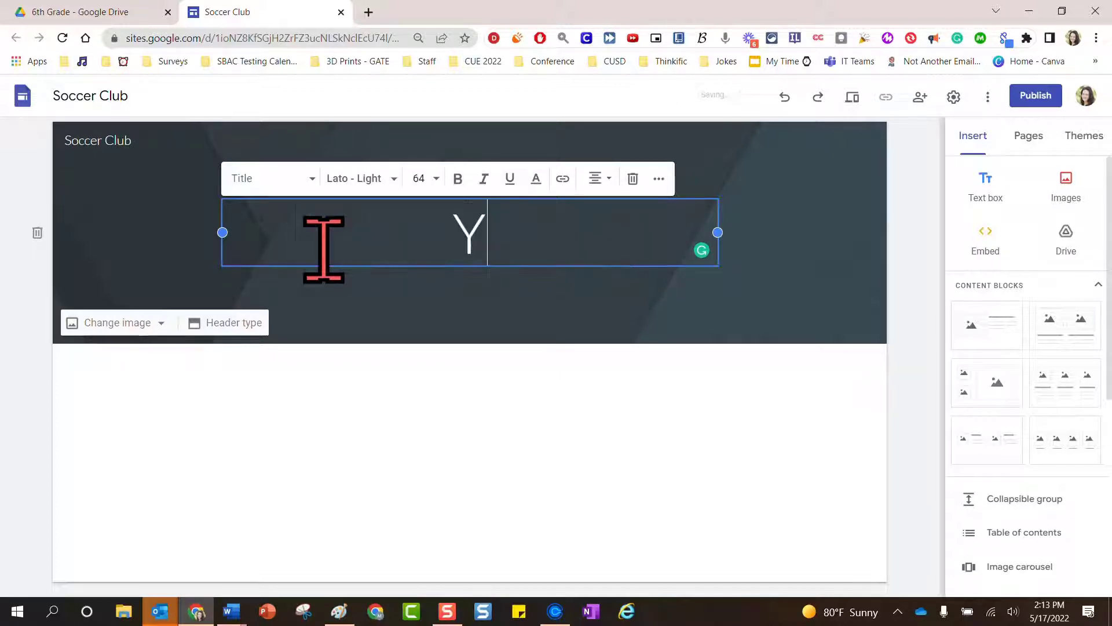
type("outh ")
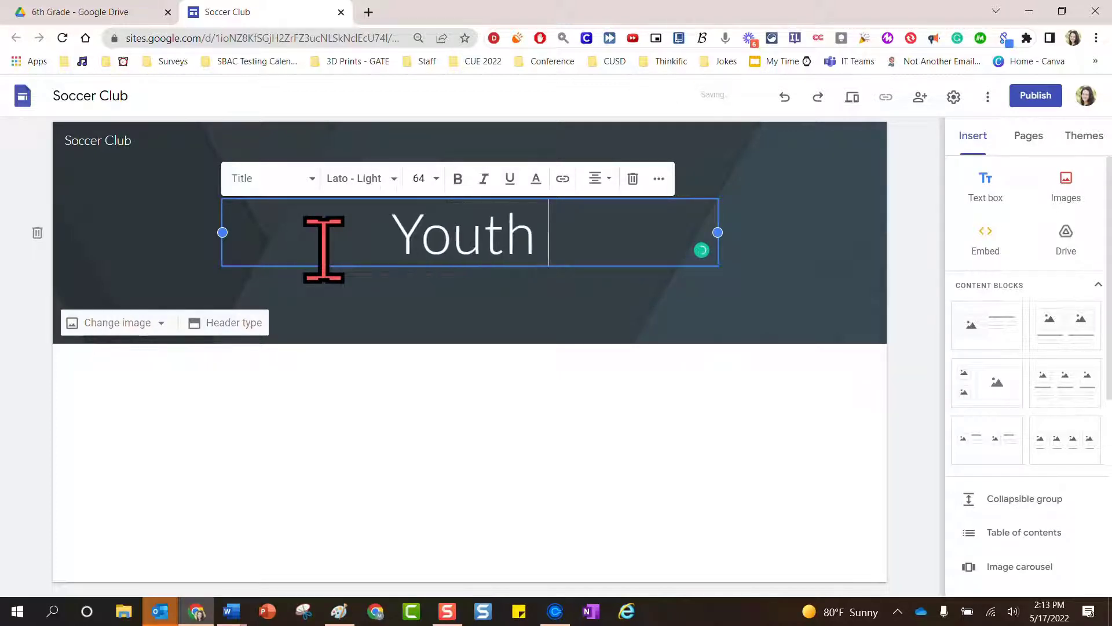
type("Soccer ")
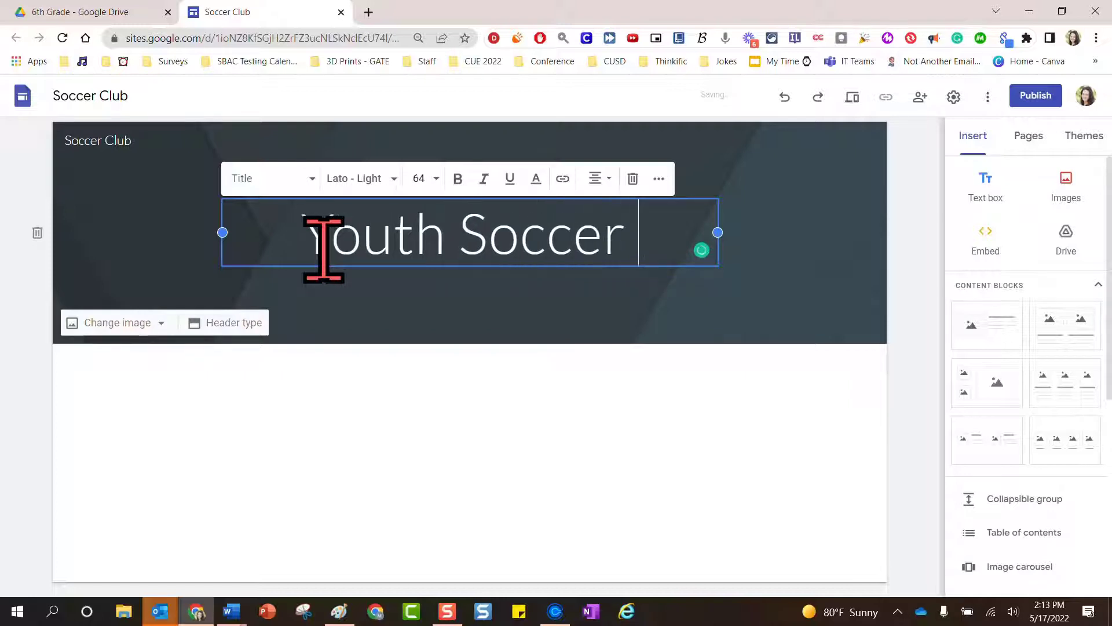
type("Club")
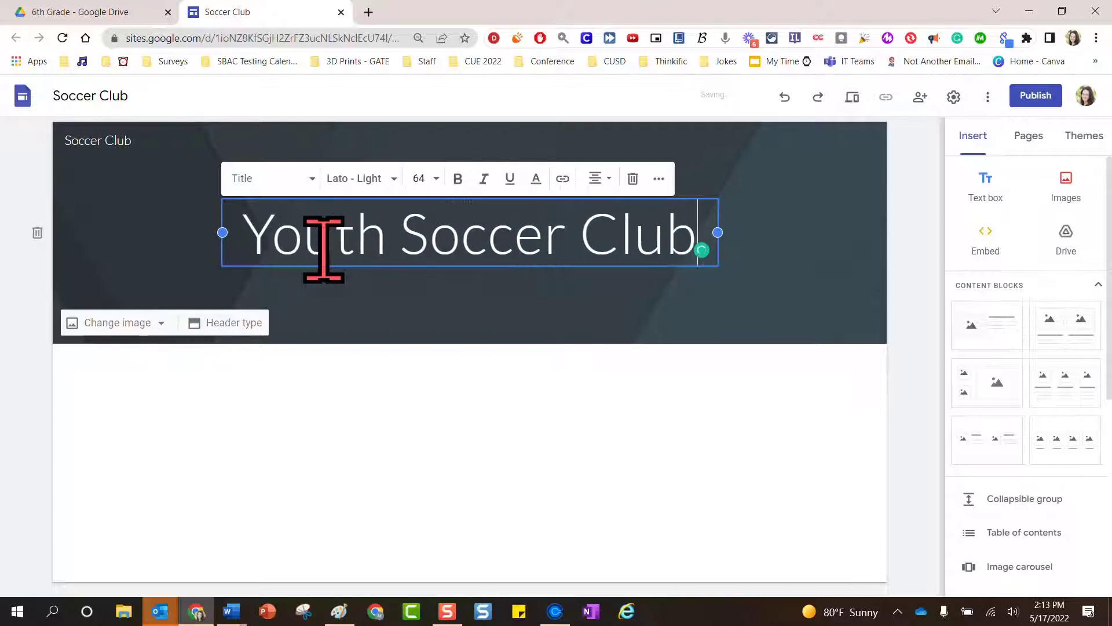
left_click(682, 458)
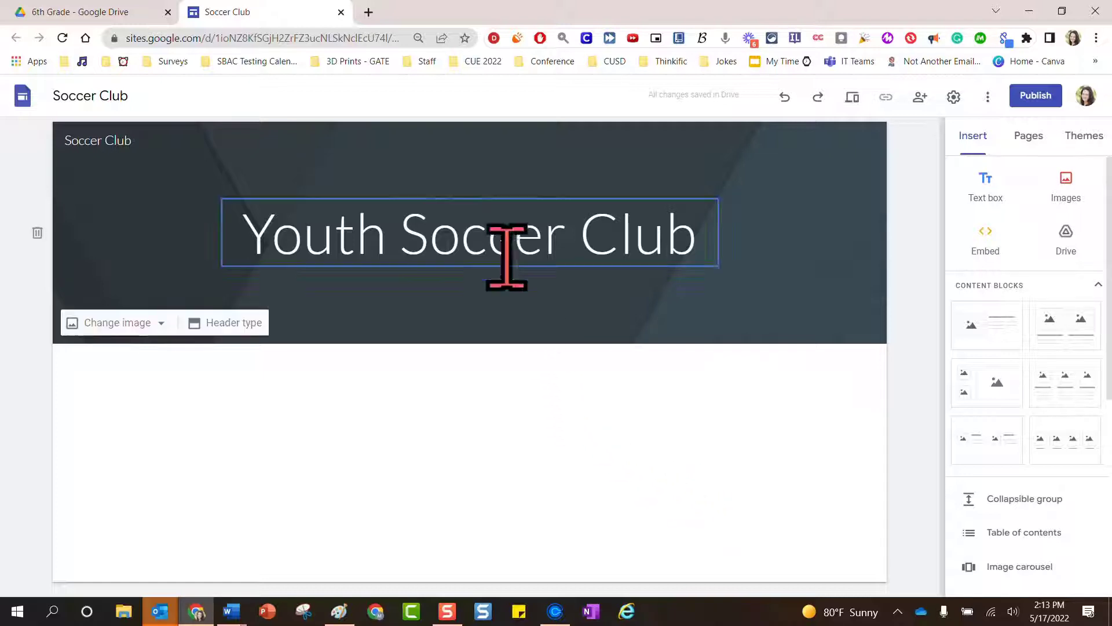
Switch the title to Heading and back to Title style, then set its font to Bungee
left_click(487, 234)
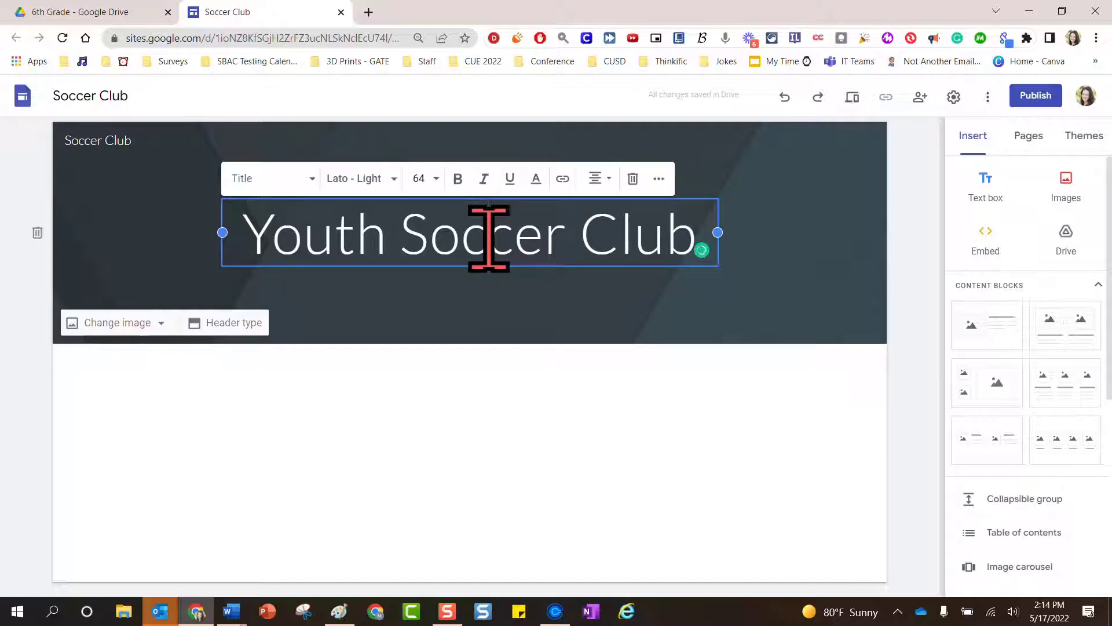
left_click(312, 179)
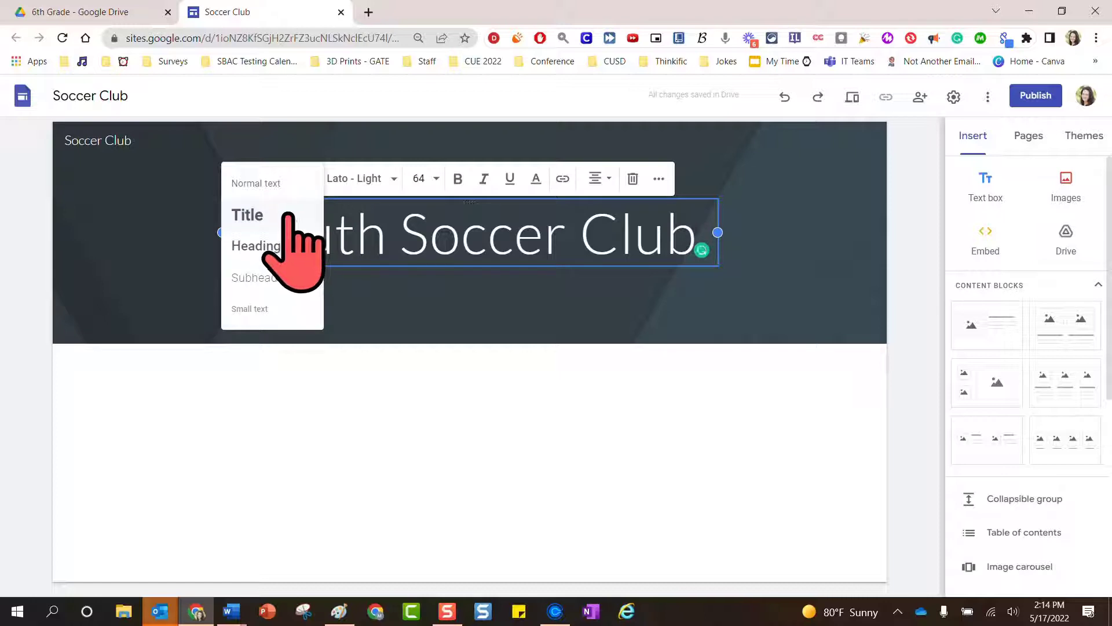
left_click(288, 246)
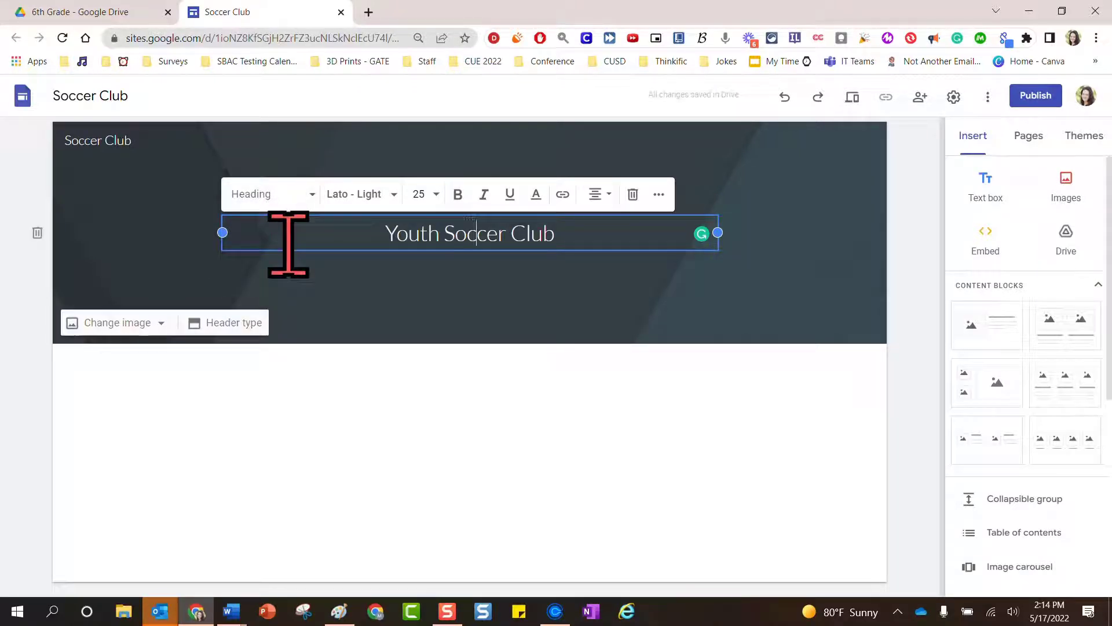
left_click(308, 200)
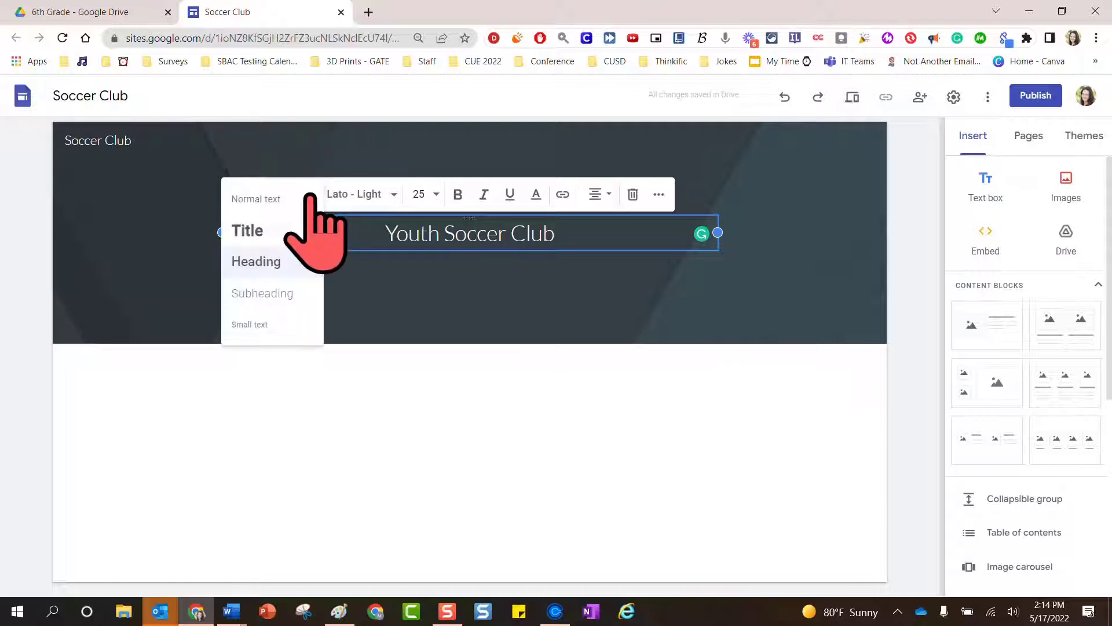
left_click(293, 233)
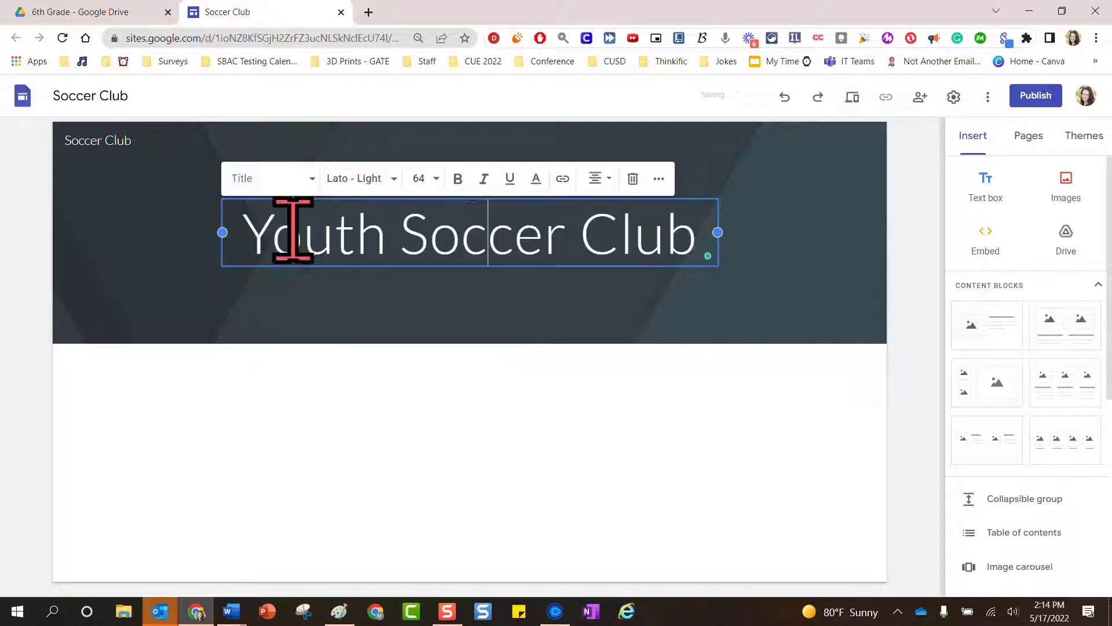
left_click(394, 184)
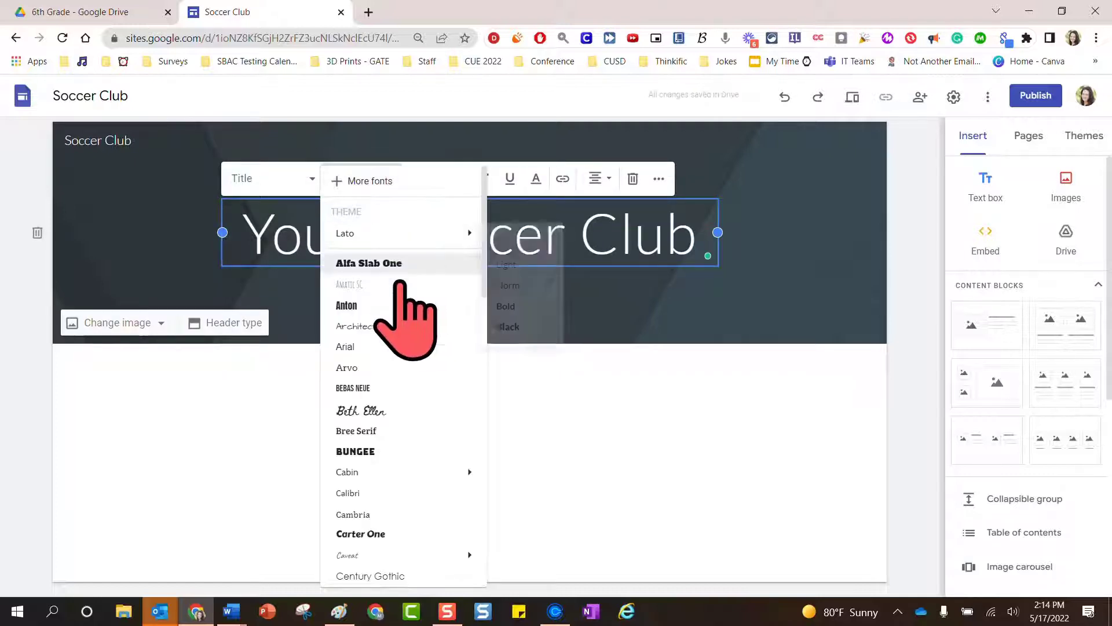
left_click(385, 451)
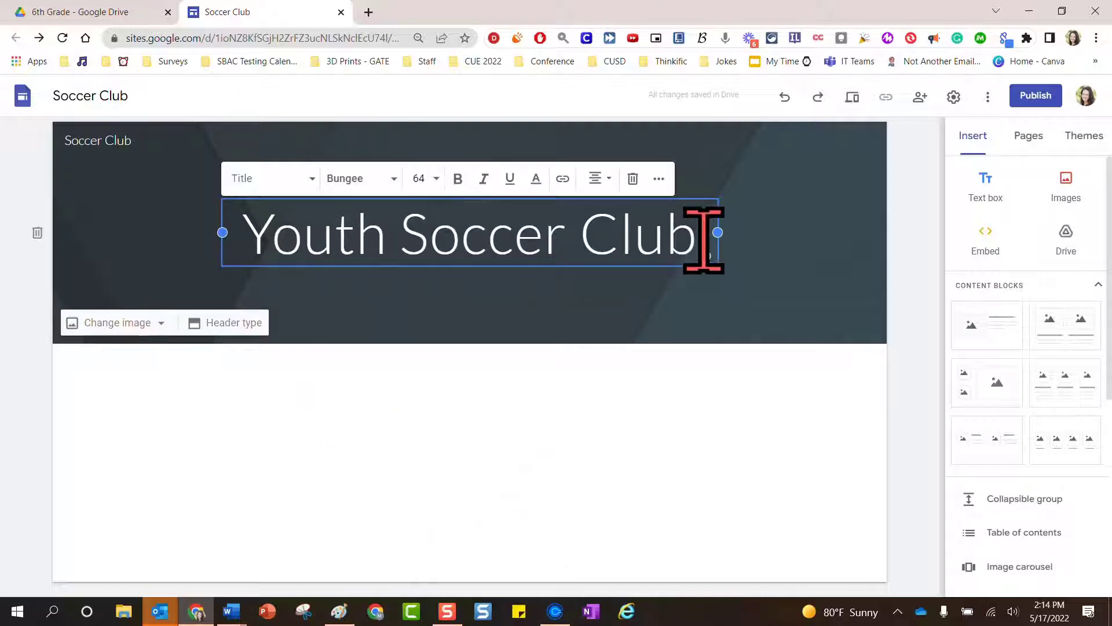
Apply the Bungee font to the entire Youth Soccer Club title
left_click_drag(700, 240, 248, 236)
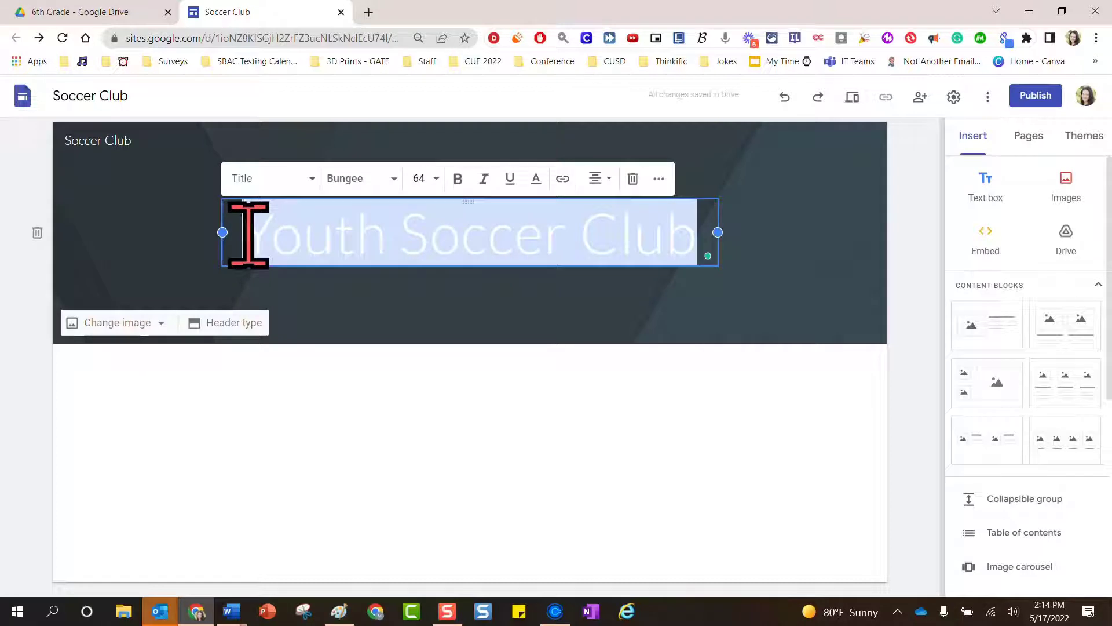
left_click(390, 179)
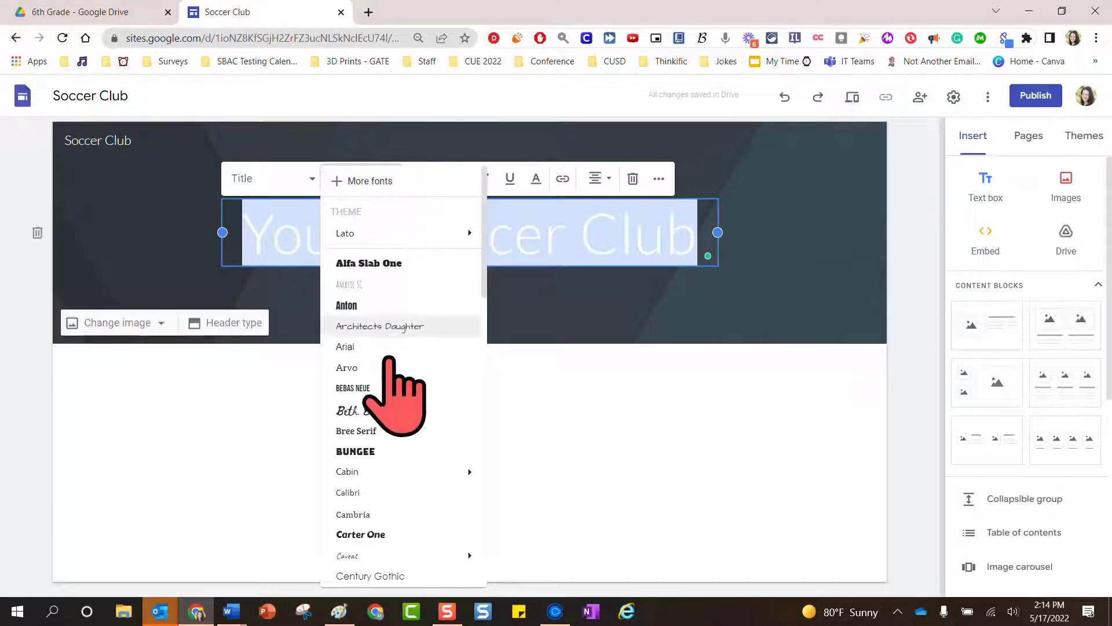
left_click(371, 452)
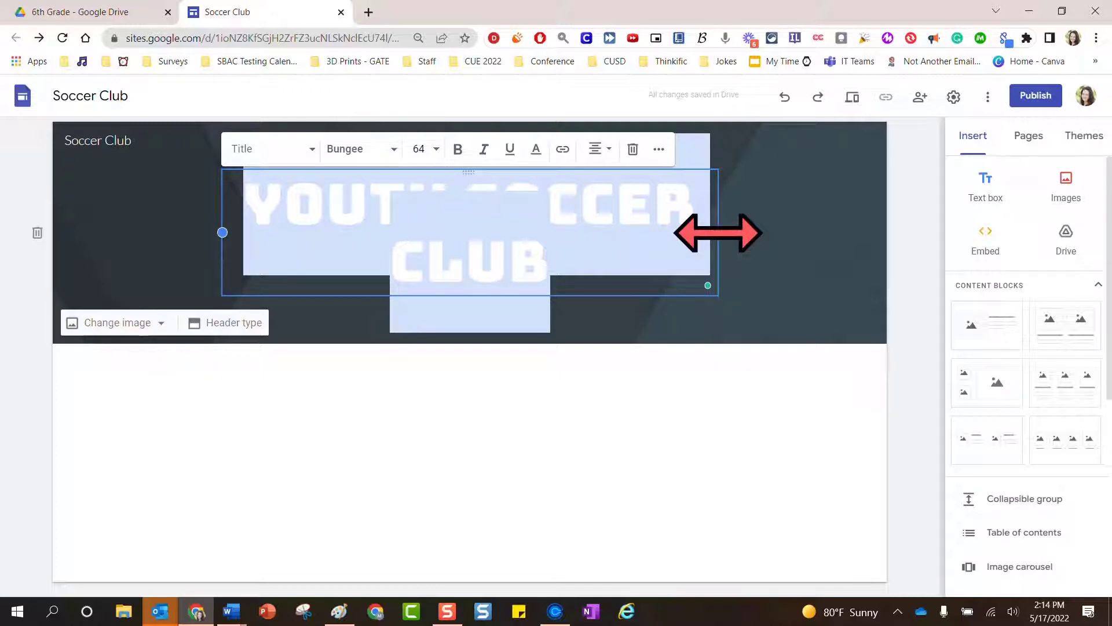
Widen the title text box outward on both the right and left sides
left_click_drag(719, 233, 782, 232)
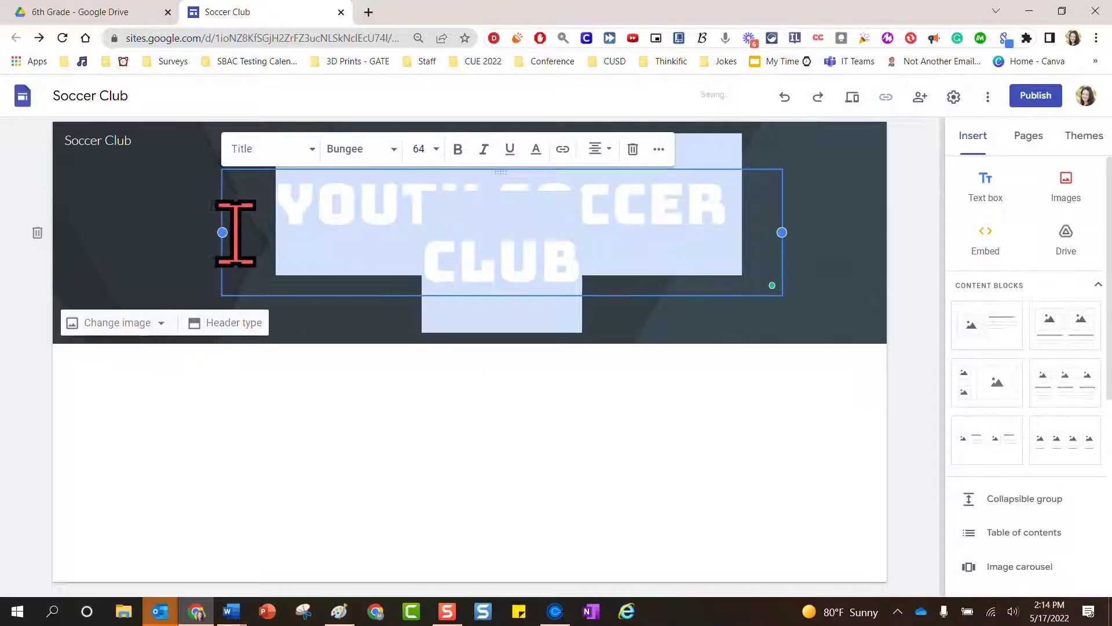
left_click_drag(222, 232, 158, 232)
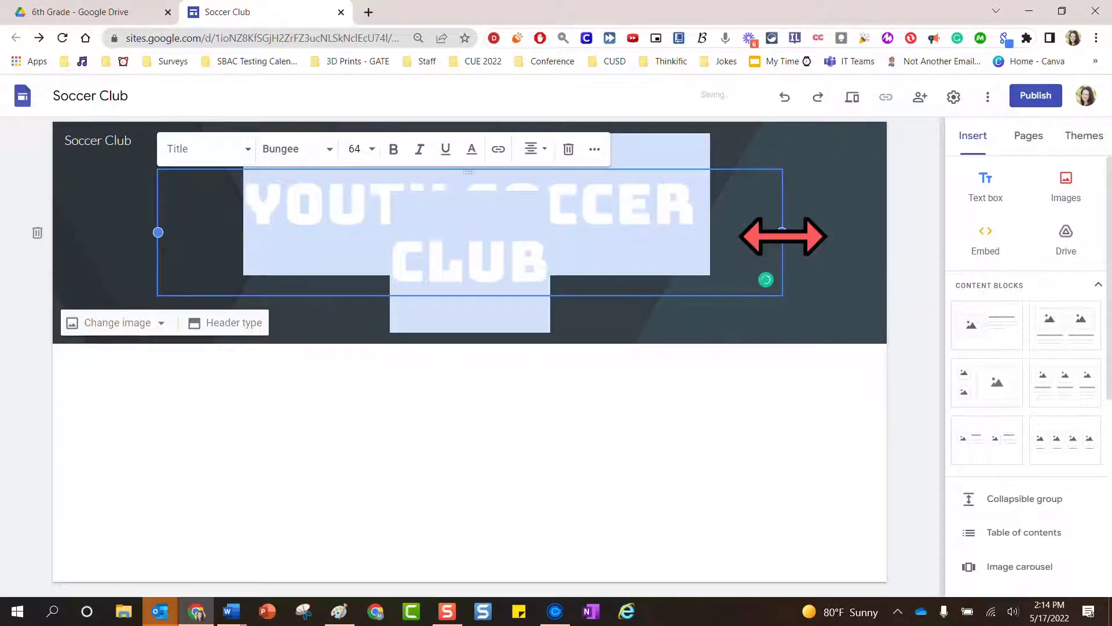
left_click_drag(783, 233, 806, 239)
Deselect the widened title box, leaving YOUTH SOCCER CLUB wrapped over two lines
left_click(820, 422)
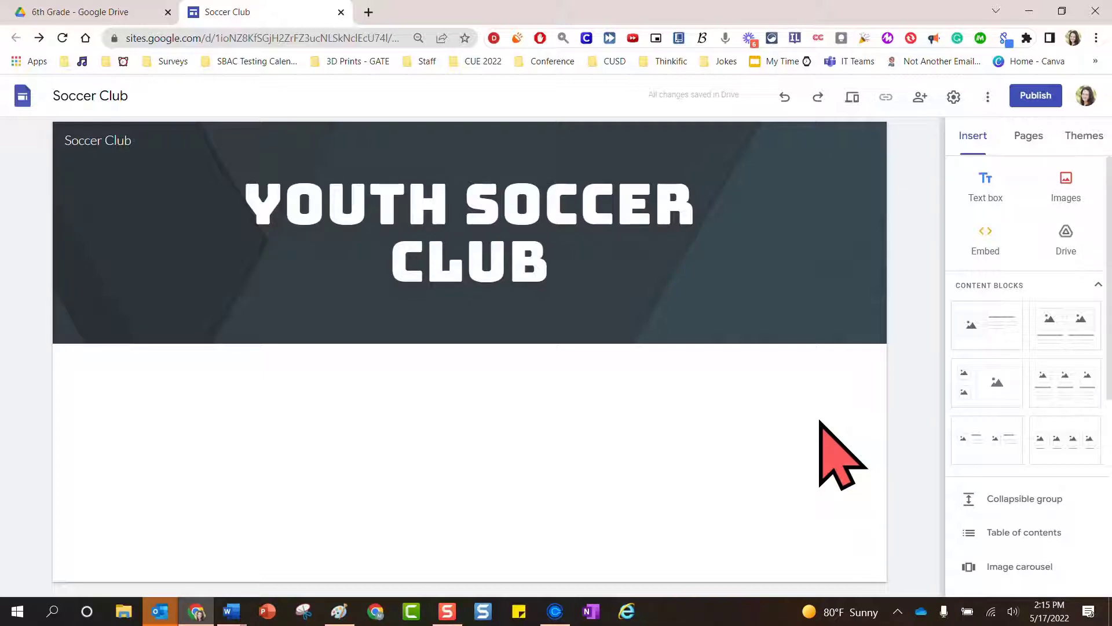
left_click(851, 97)
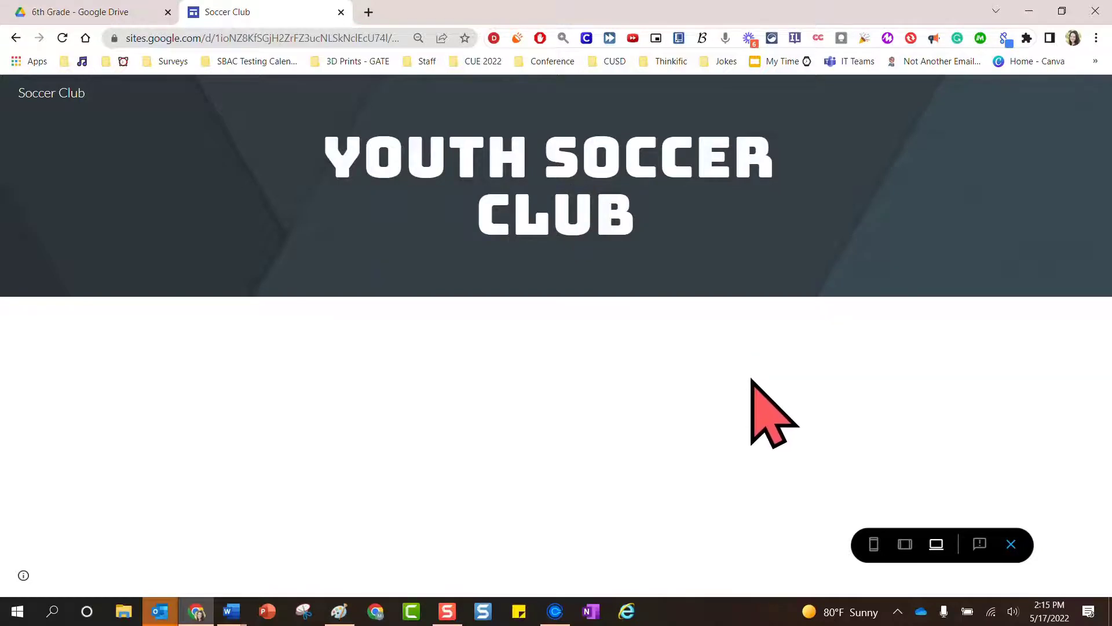
left_click(905, 555)
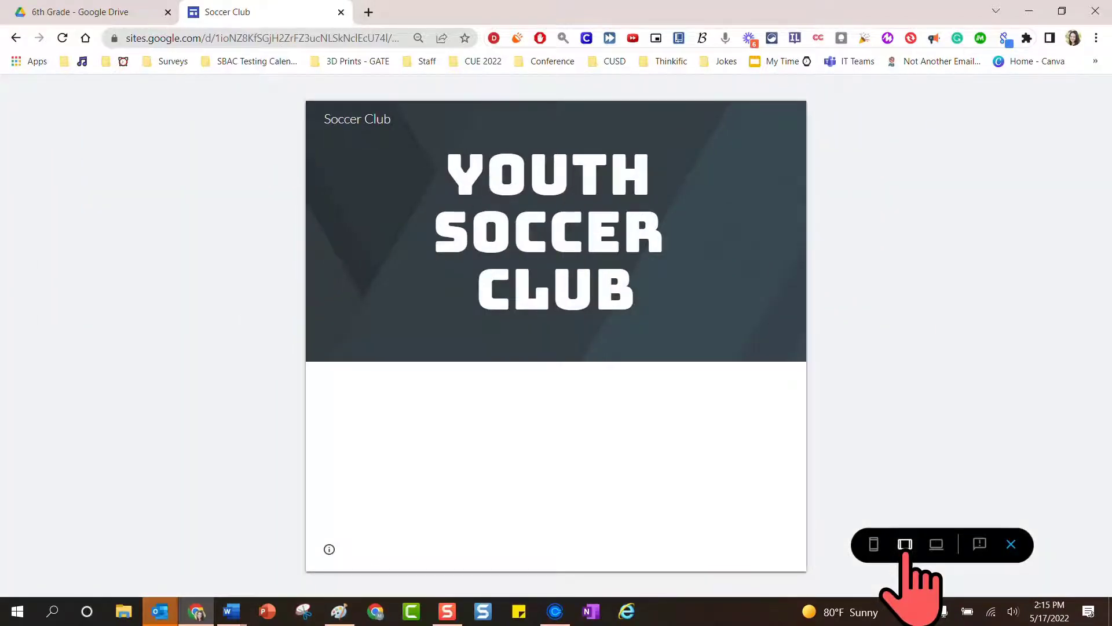
left_click(873, 546)
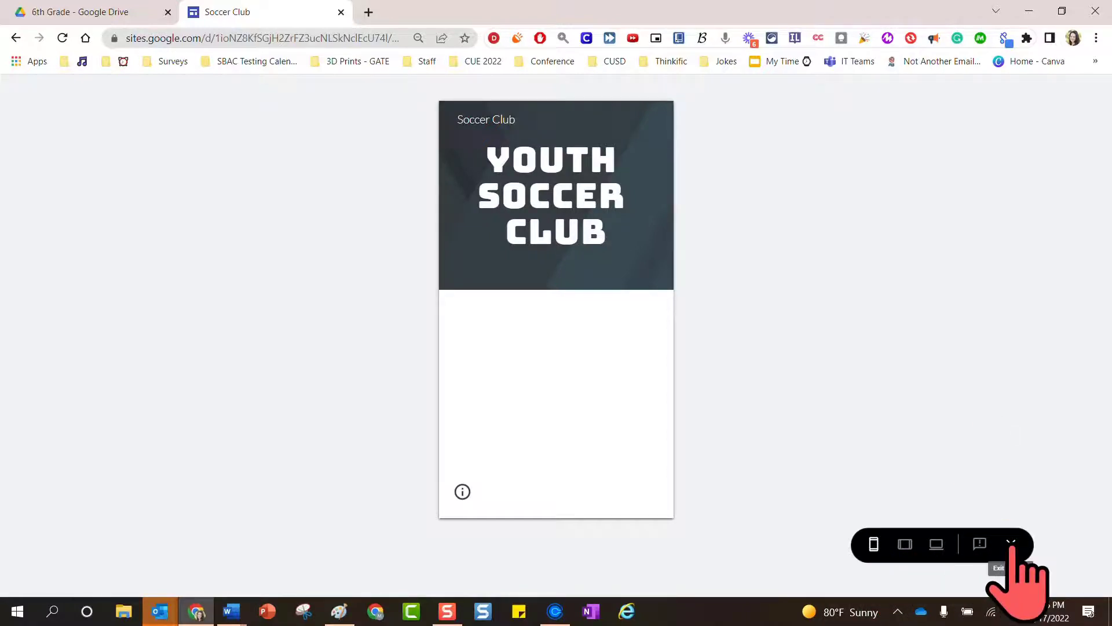
left_click(1010, 545)
Shrink the YOUTH SOCCER CLUB title to font size 60 so it fits one line, then preview
left_click(509, 250)
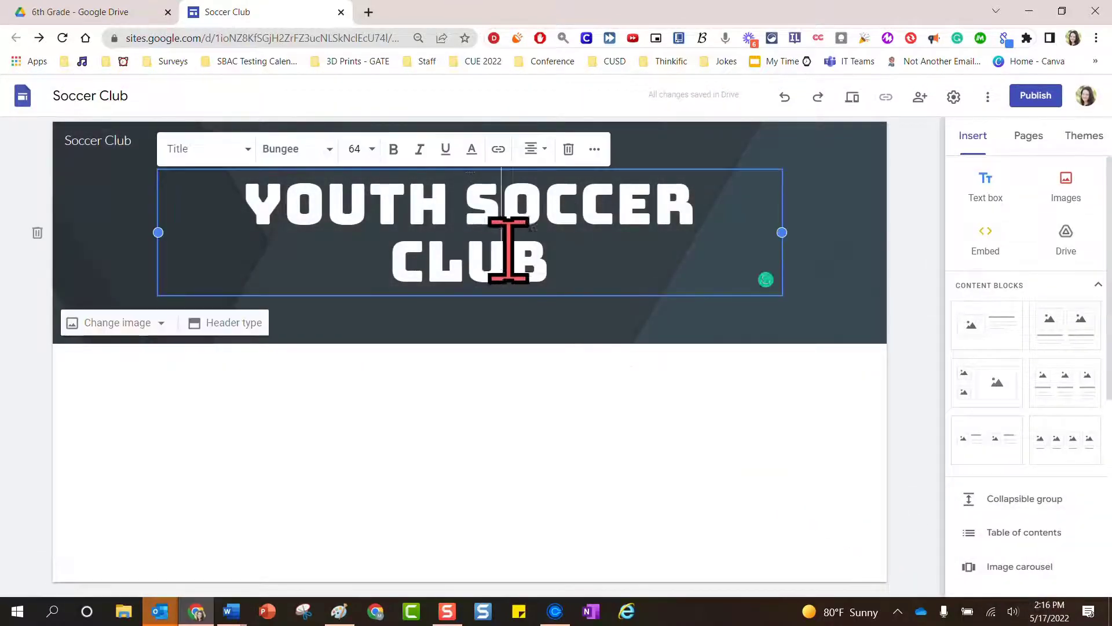
left_click_drag(556, 253, 237, 217)
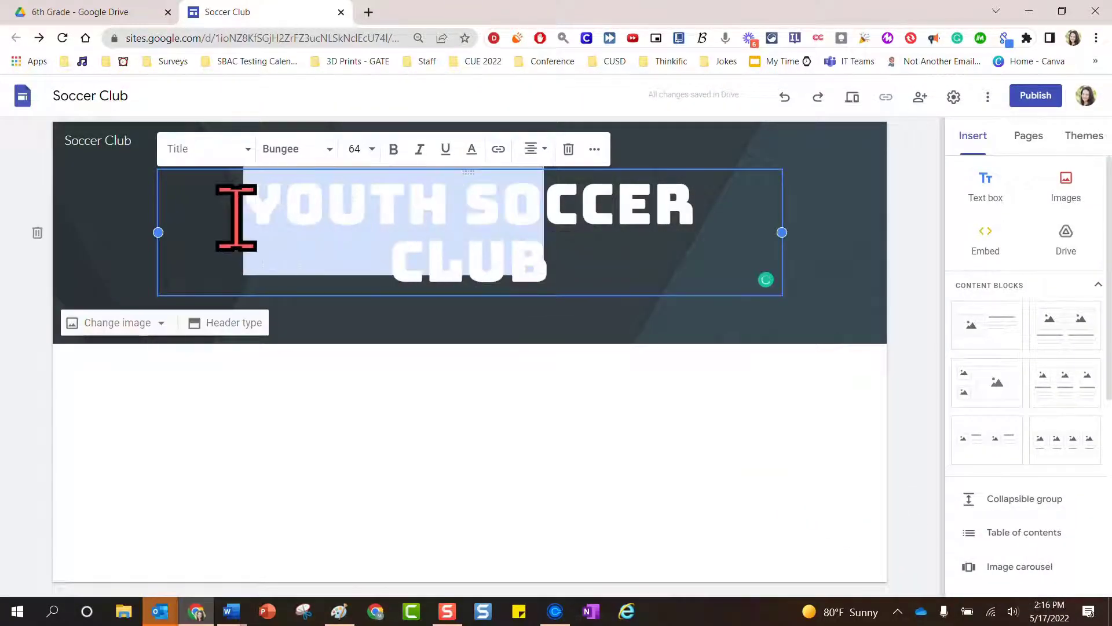
left_click(575, 253)
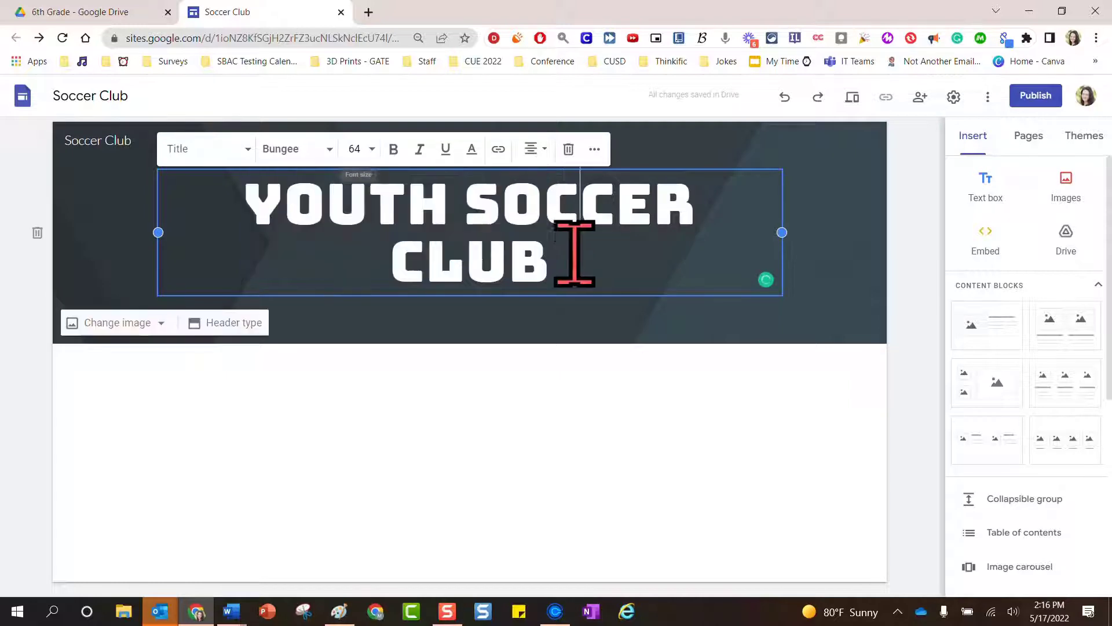
left_click_drag(571, 255, 180, 227)
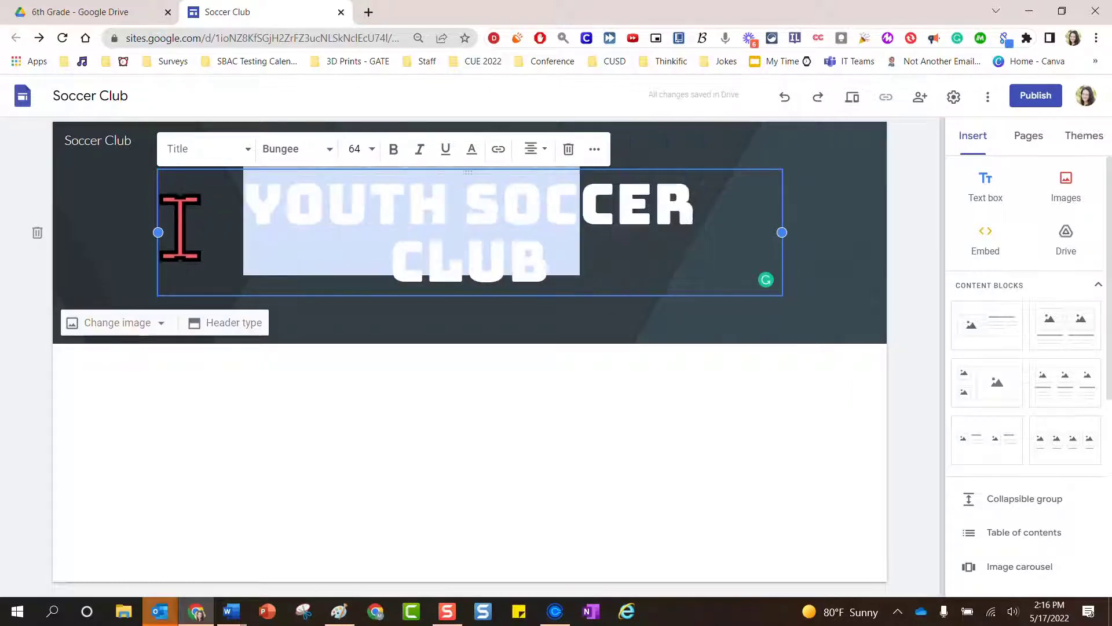
left_click(365, 149)
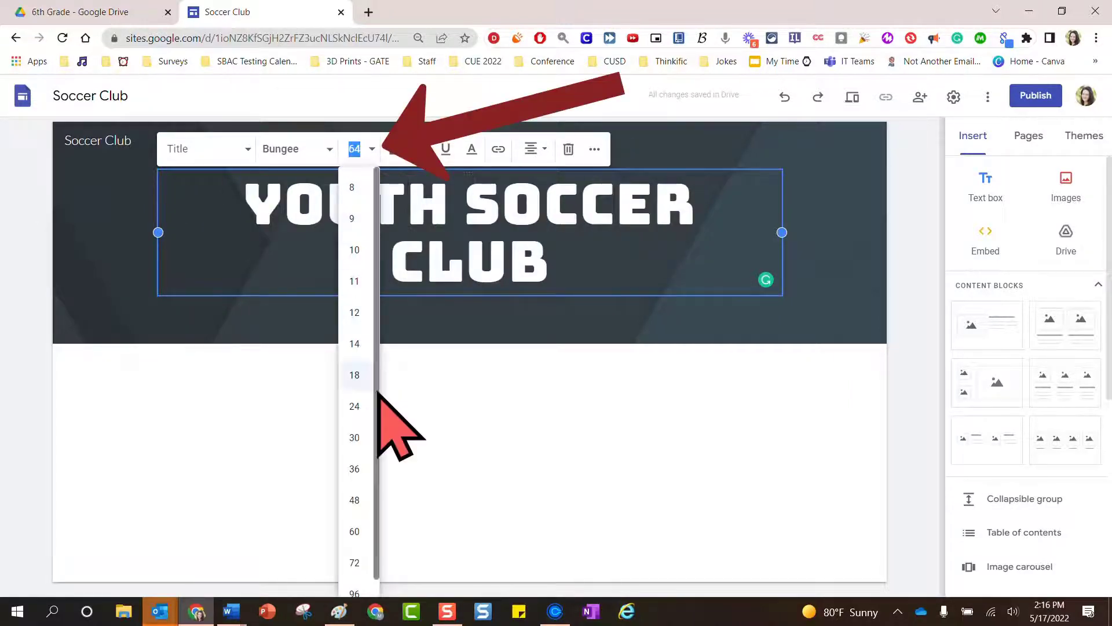
scroll(367, 521, "down", 1)
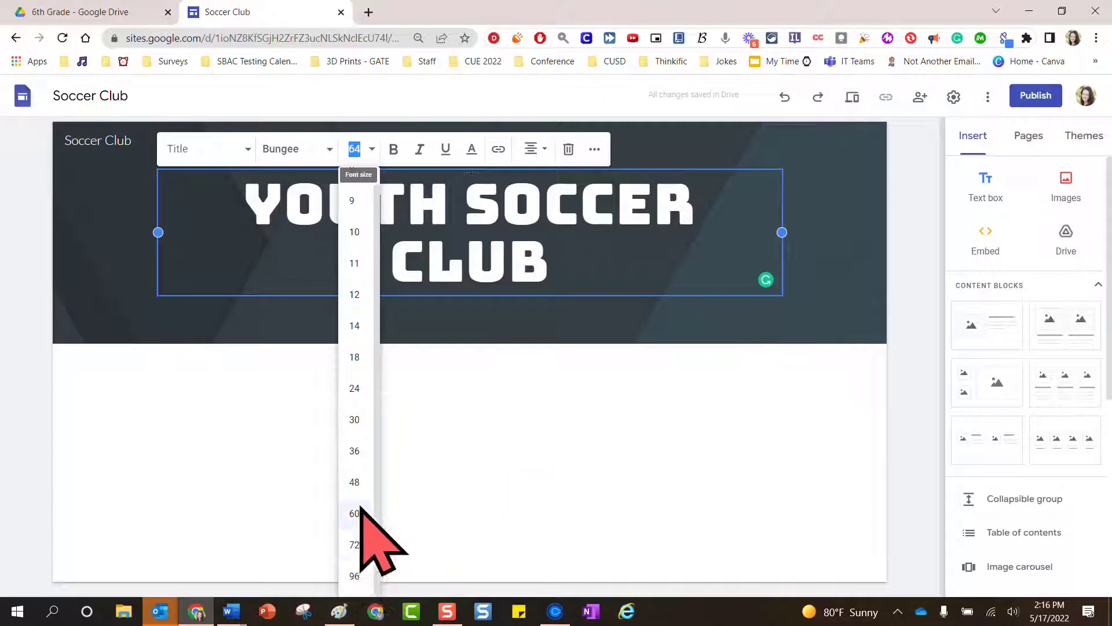
left_click(356, 513)
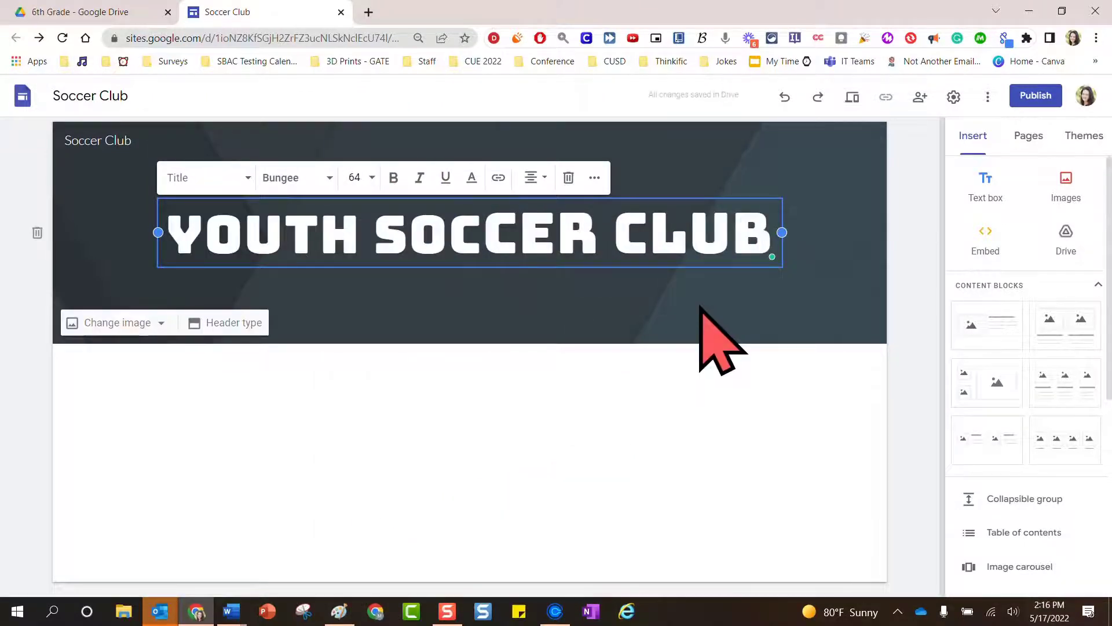
left_click(851, 96)
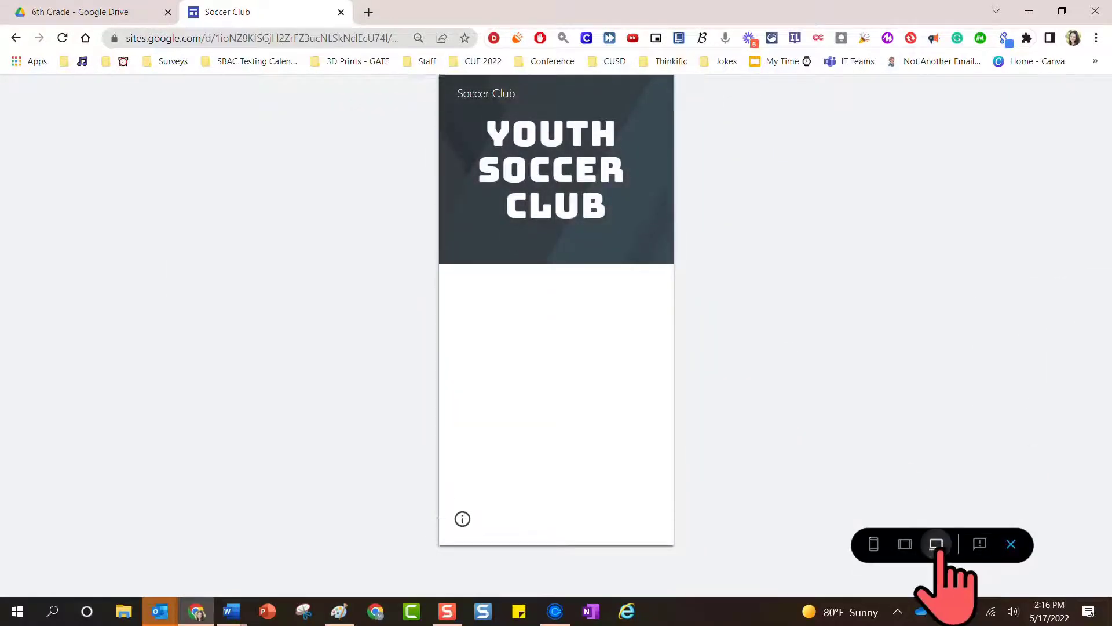
Check the one-line header at large-screen desktop width, then exit preview
left_click(937, 544)
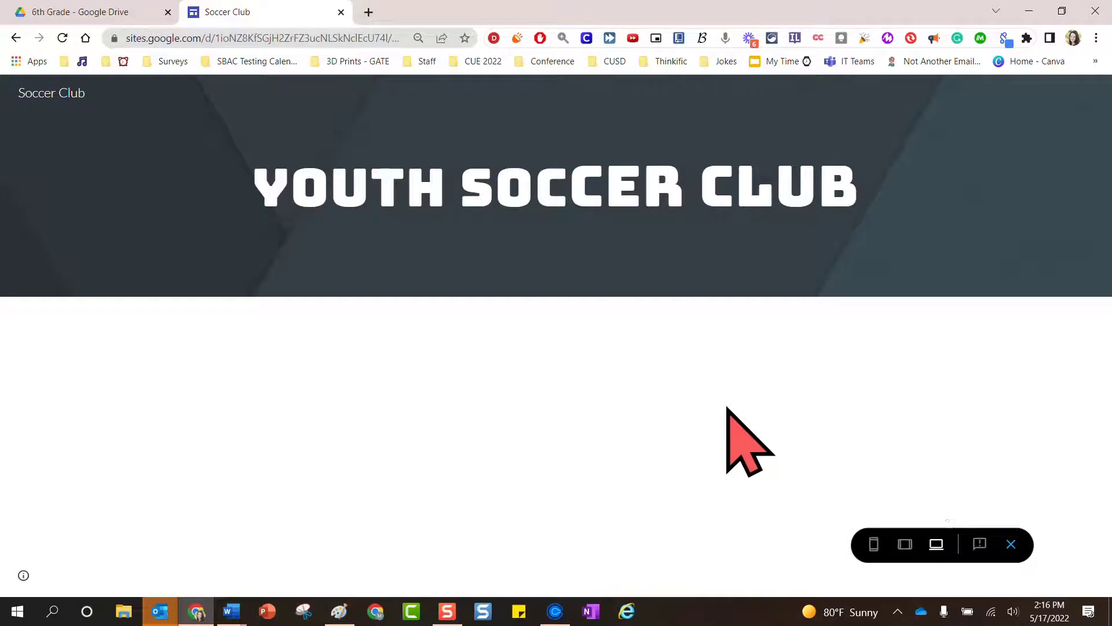
left_click(1011, 545)
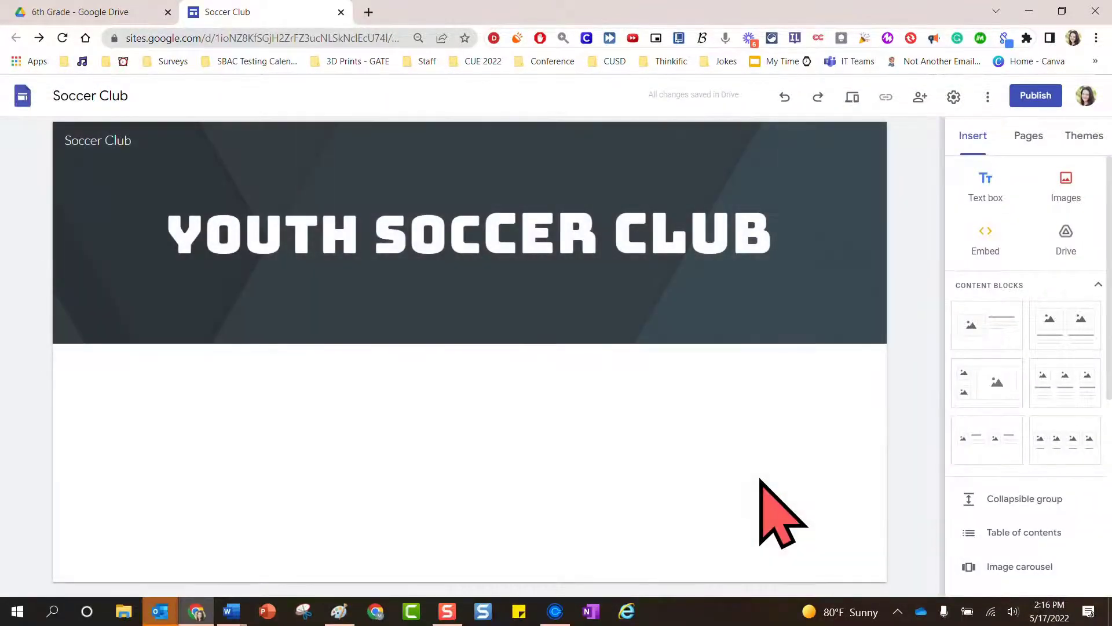
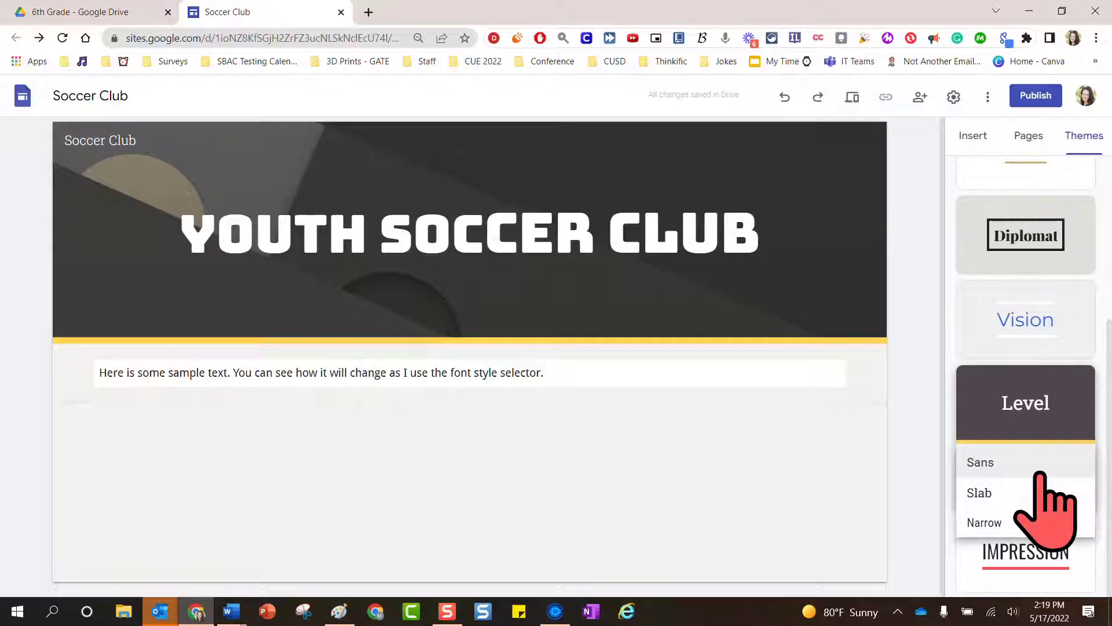
Switch the Level theme's font style to Narrow and select the sample text block
left_click(1014, 493)
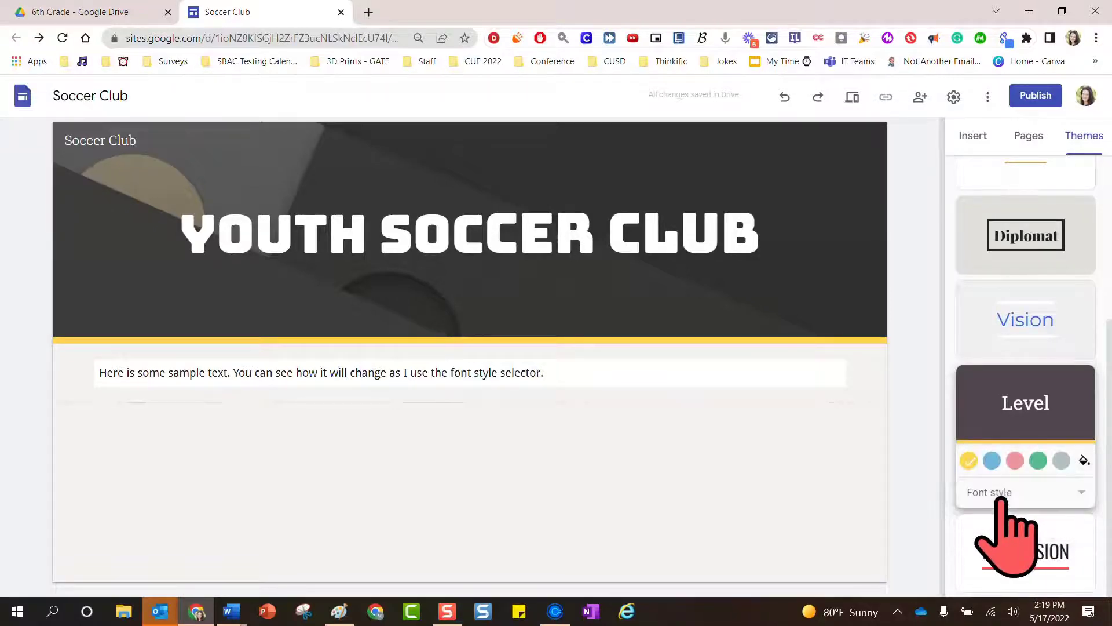
left_click(1011, 497)
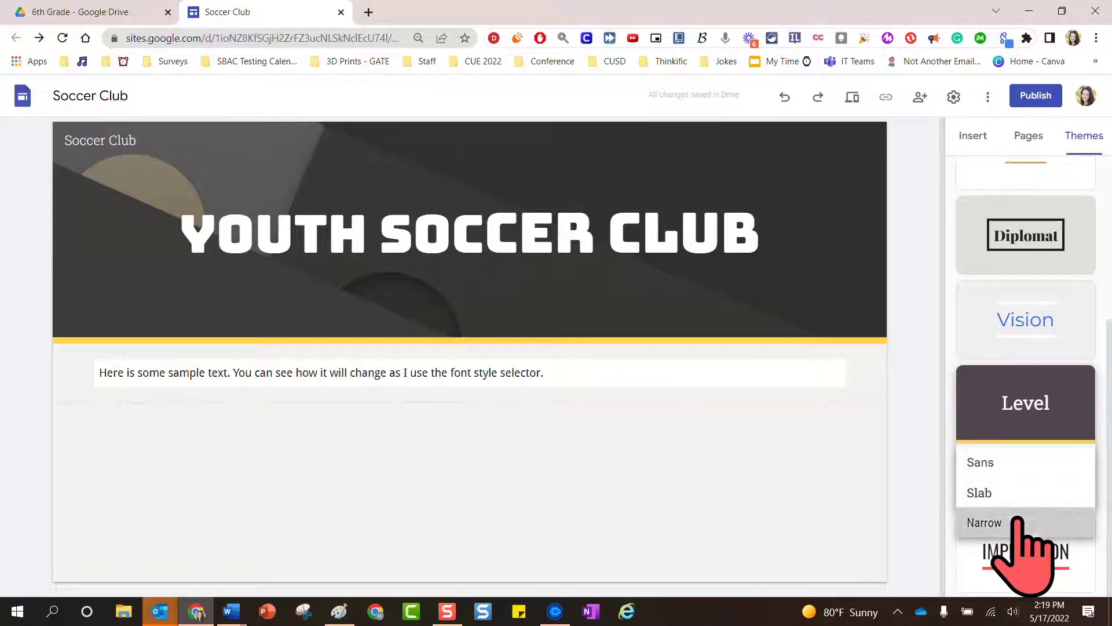
left_click(1013, 521)
left_click(563, 372)
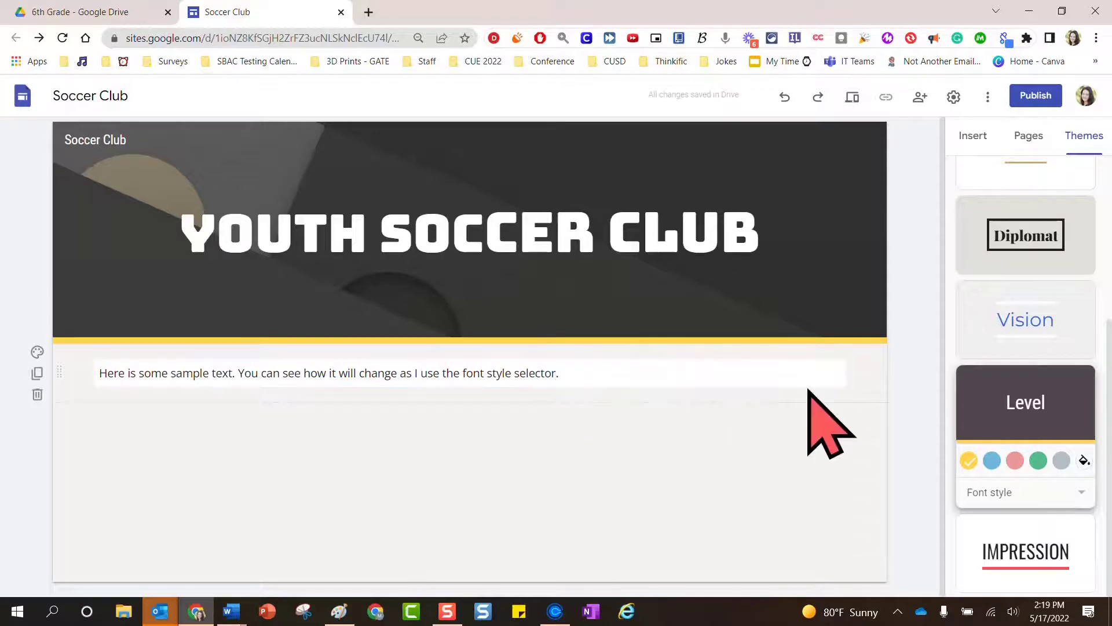
Try the Slab and Sans font styles, then settle back on Narrow
left_click(1018, 493)
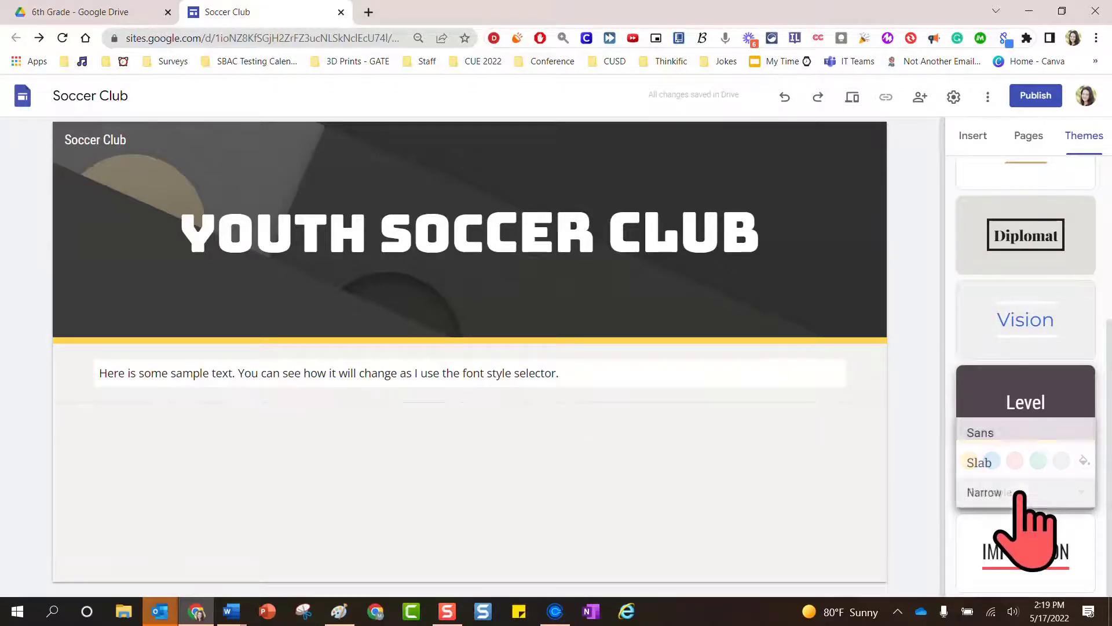
left_click(1026, 462)
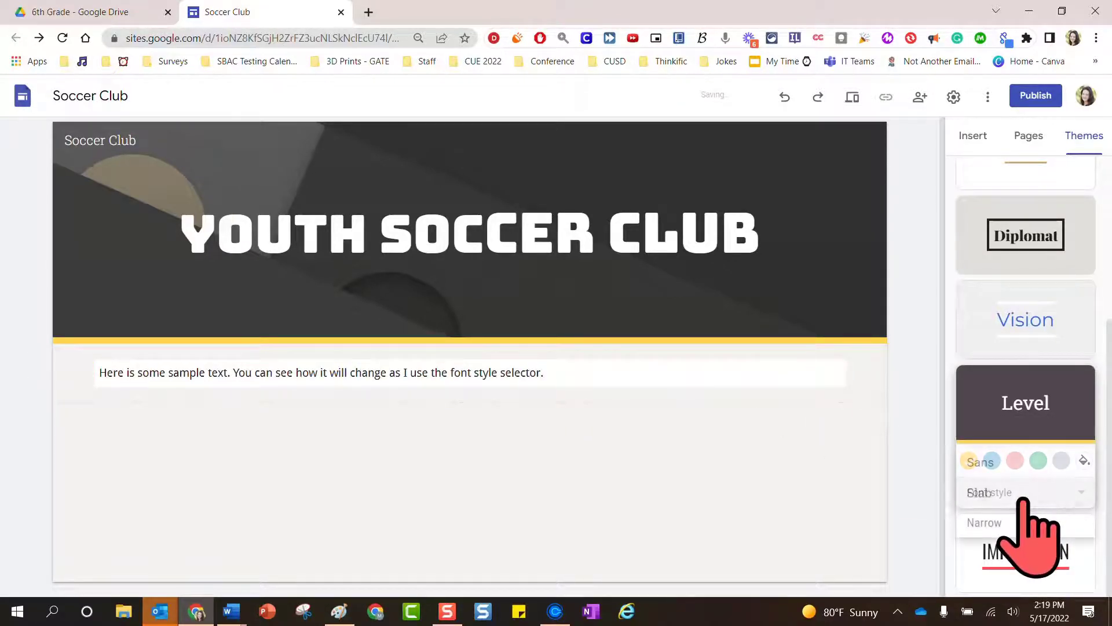
left_click(1029, 491)
left_click(1013, 462)
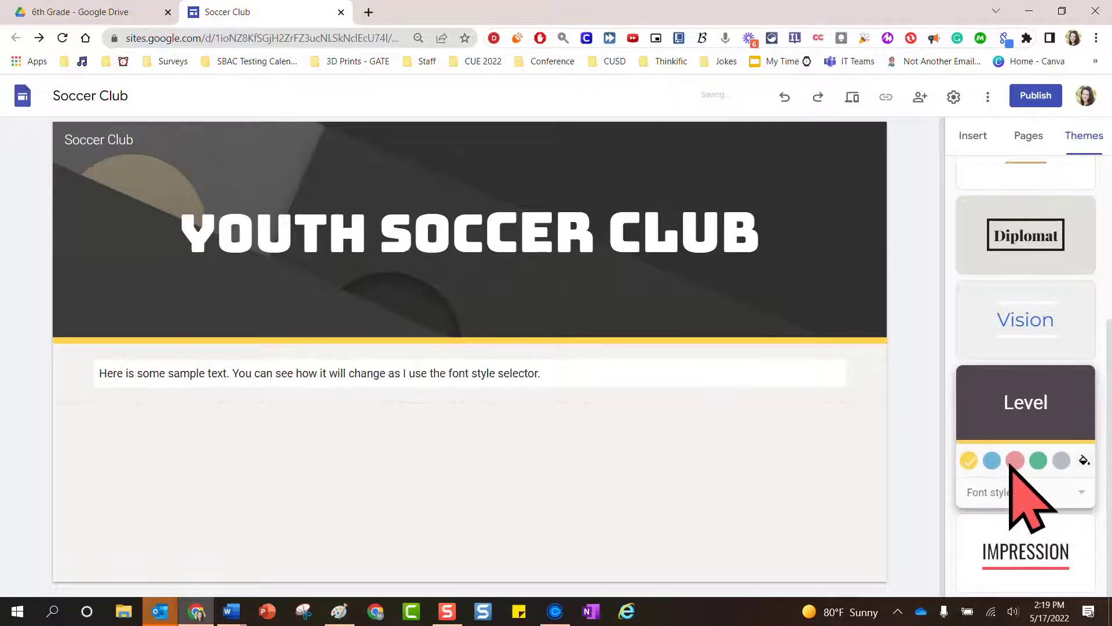
left_click(1018, 493)
left_click(1016, 556)
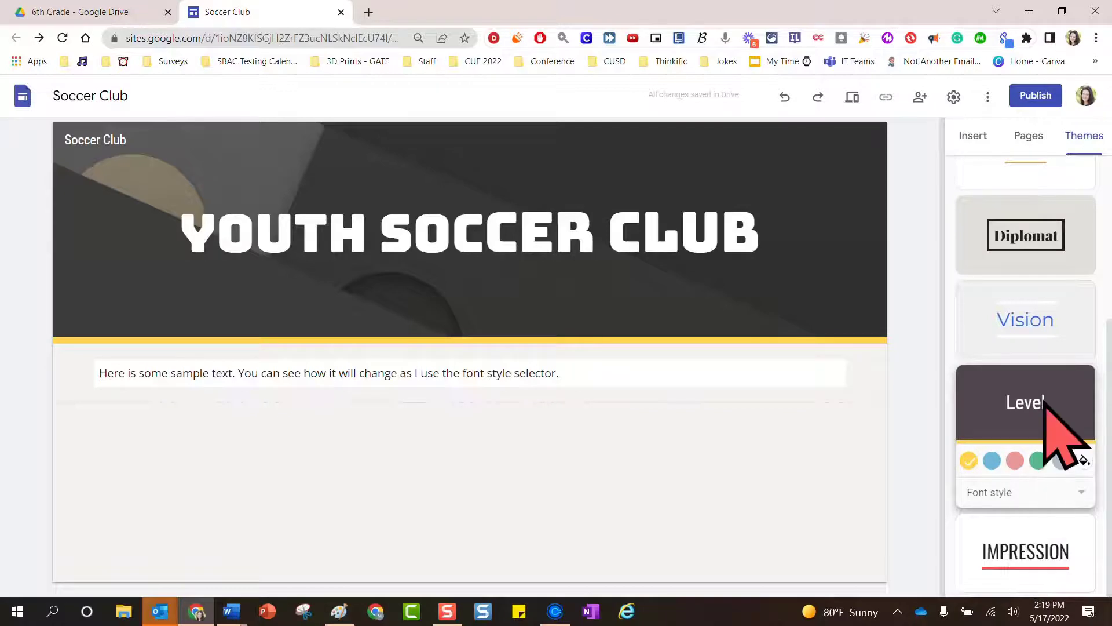
Apply the Diplomat theme and try its maroon, dark green and navy header colours
left_click(1063, 229)
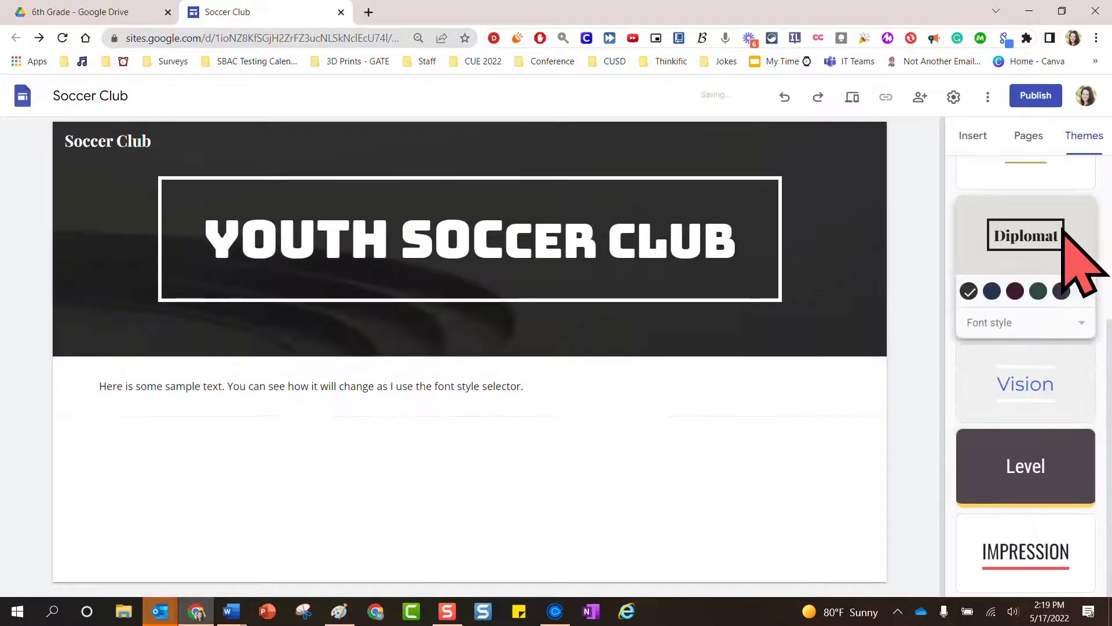
left_click(1015, 292)
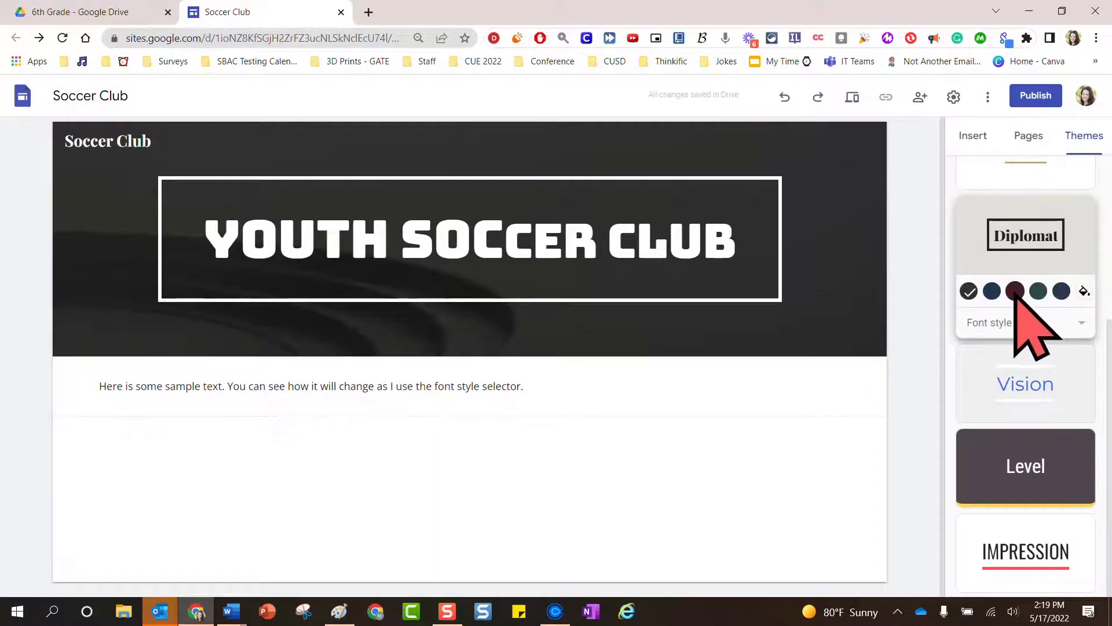
left_click(1038, 291)
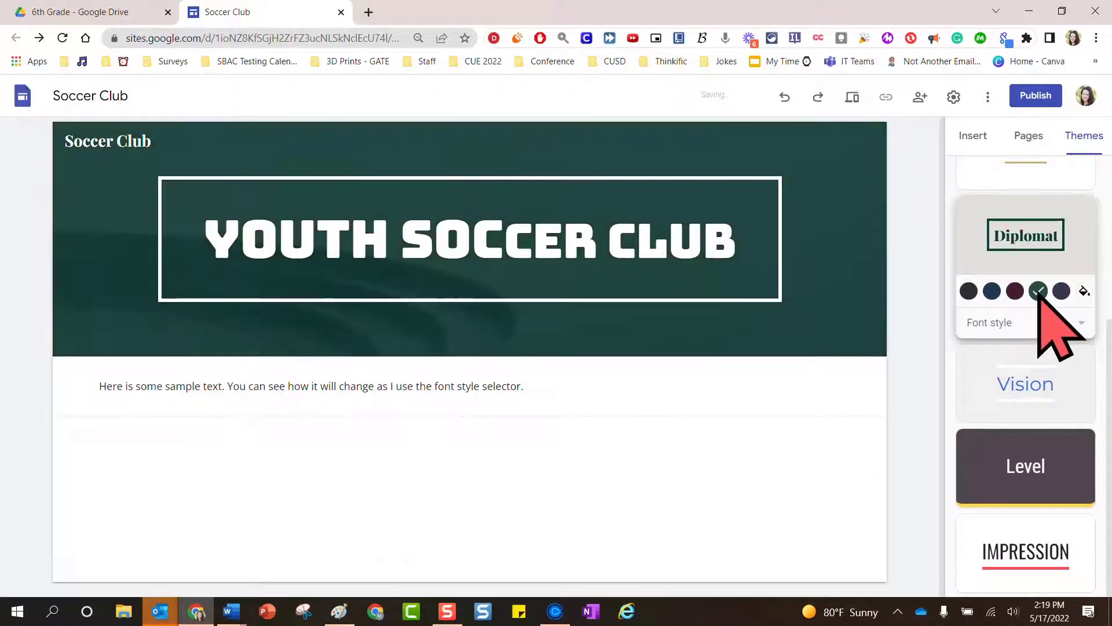
left_click(1061, 291)
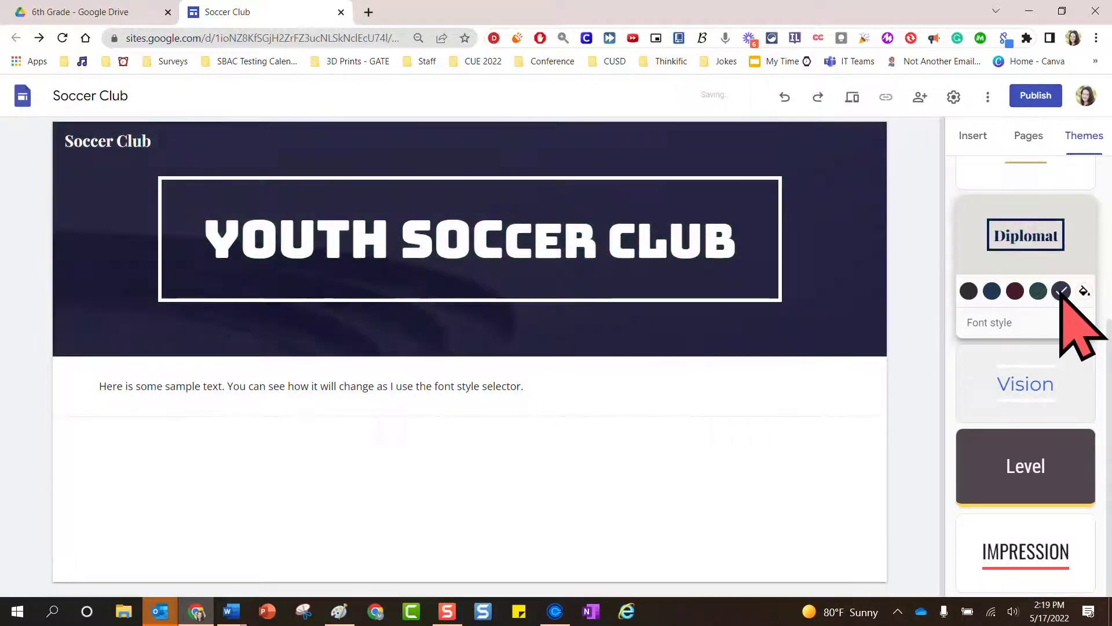
Apply the Vision theme and try its pink, purple, green and grey header colours
left_click(1082, 399)
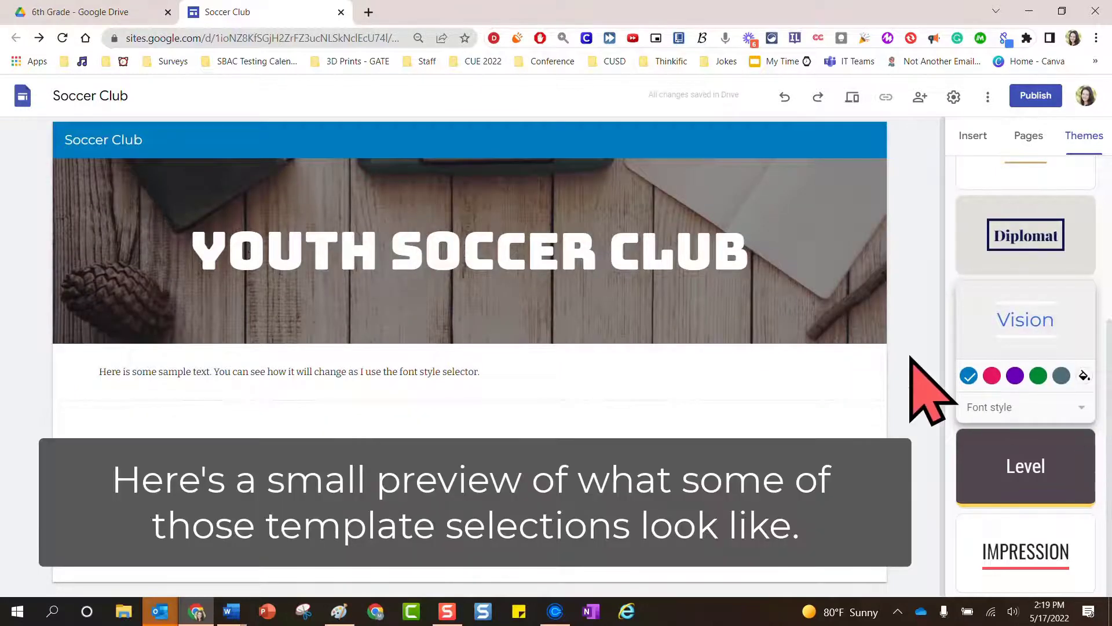
left_click(992, 376)
left_click(1015, 376)
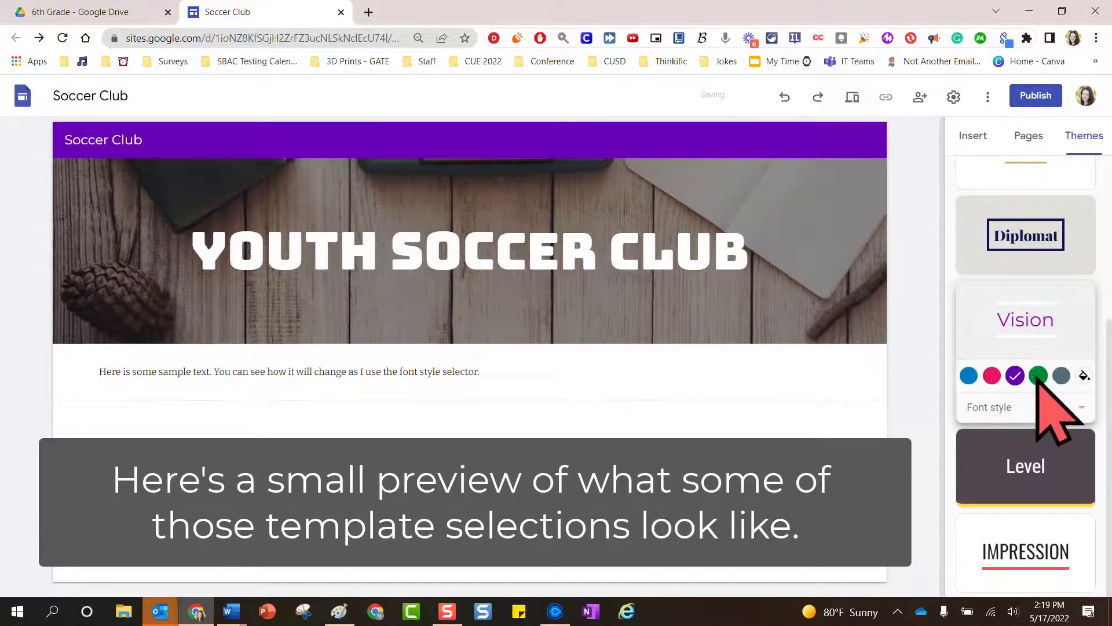
left_click(1038, 376)
left_click(1057, 379)
scroll(1055, 373, "up", 3)
Apply the Aristotle theme, trying blue, green and purple accents before settling on teal
left_click(1055, 376)
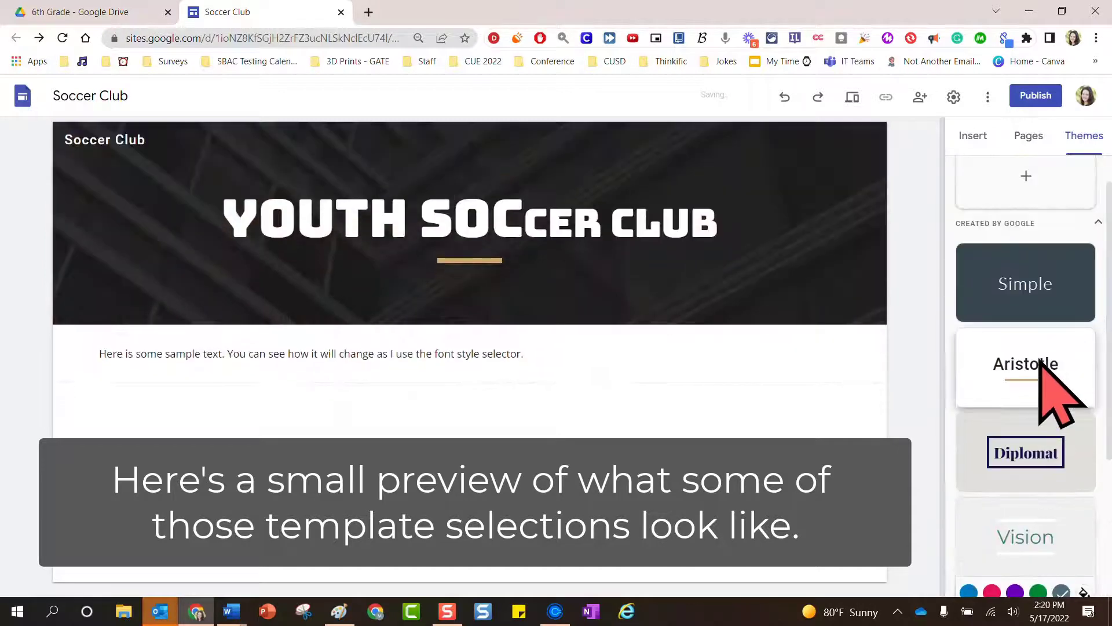
left_click(991, 423)
left_click(1015, 423)
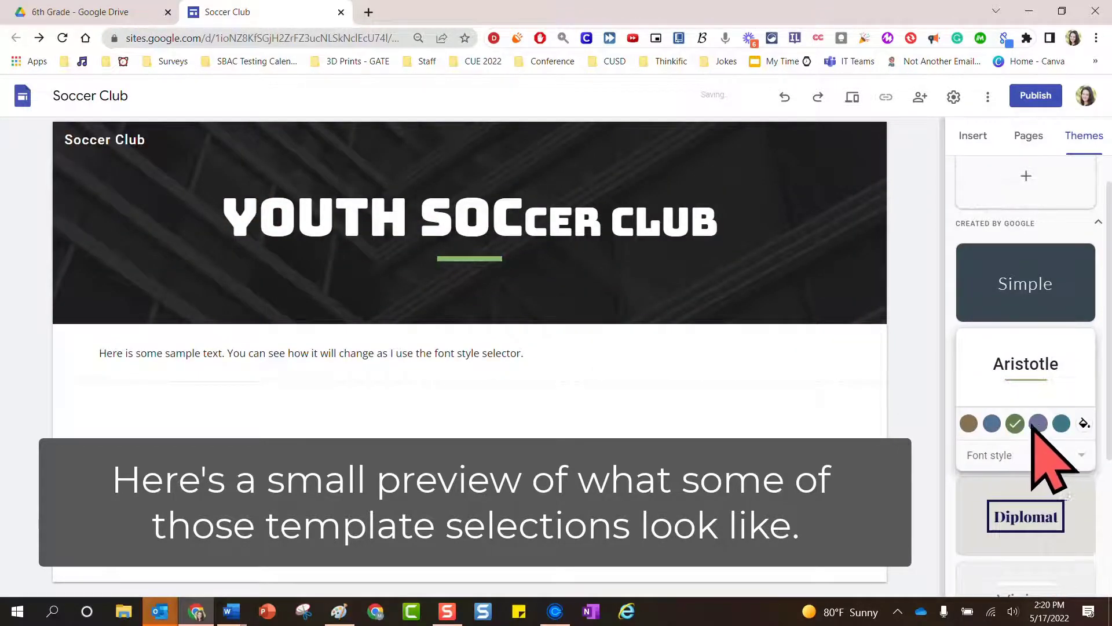
left_click(1038, 423)
left_click(1061, 423)
Try the Classic font style, then set the Aristotle font style to BOLD
left_click(1052, 455)
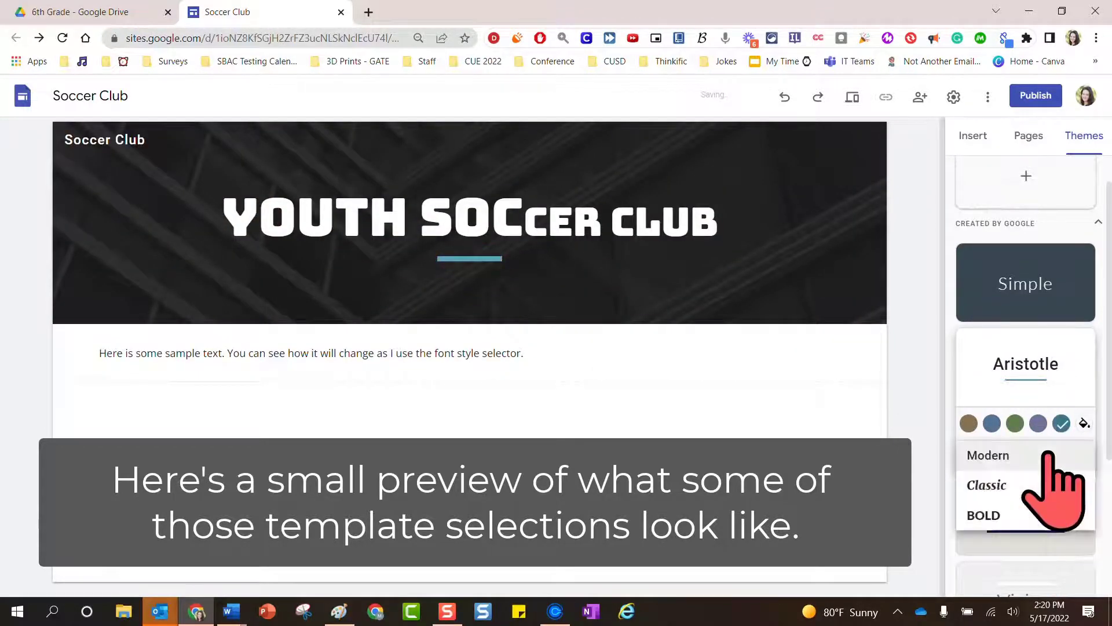
left_click(1033, 485)
left_click(1037, 457)
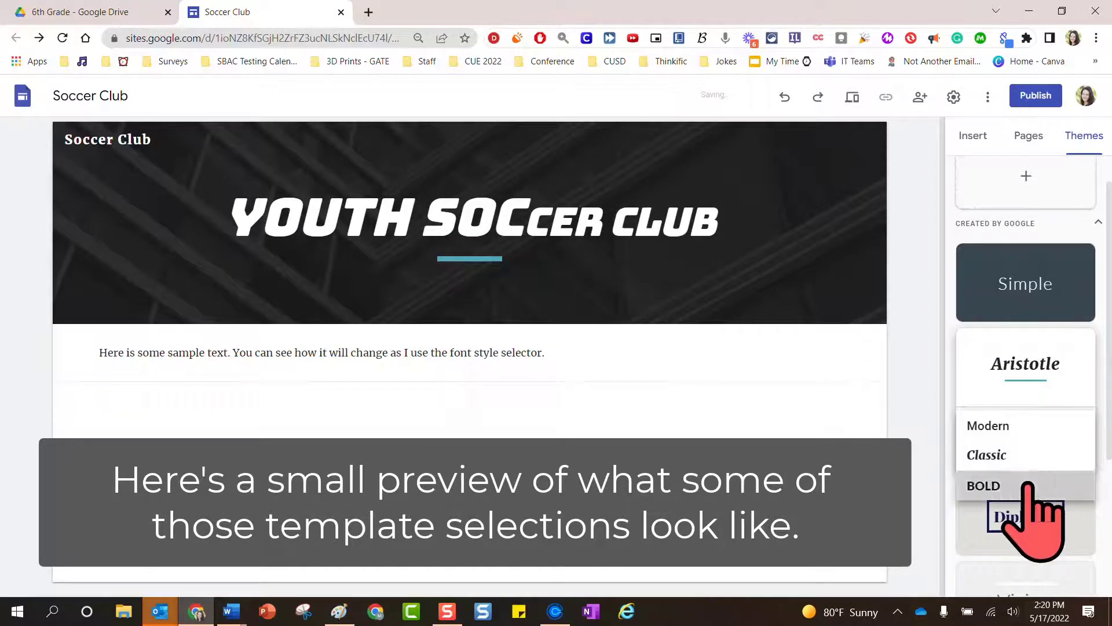
left_click(1030, 485)
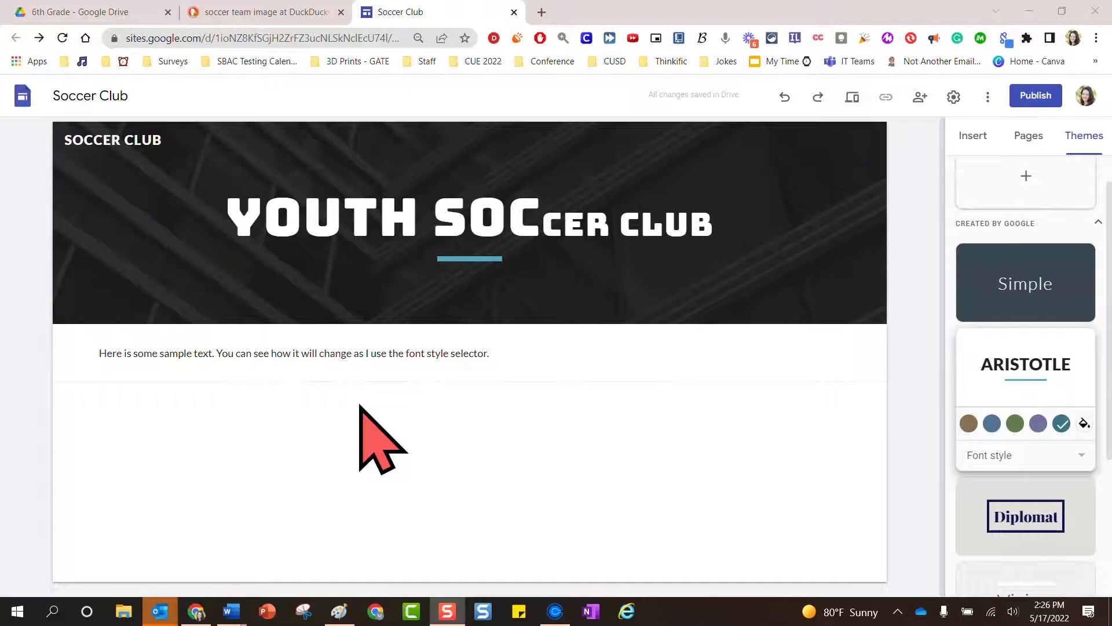
Review the DuckDuckGo soccer team image results, then return to the 6th Grade Drive folder
left_click(279, 13)
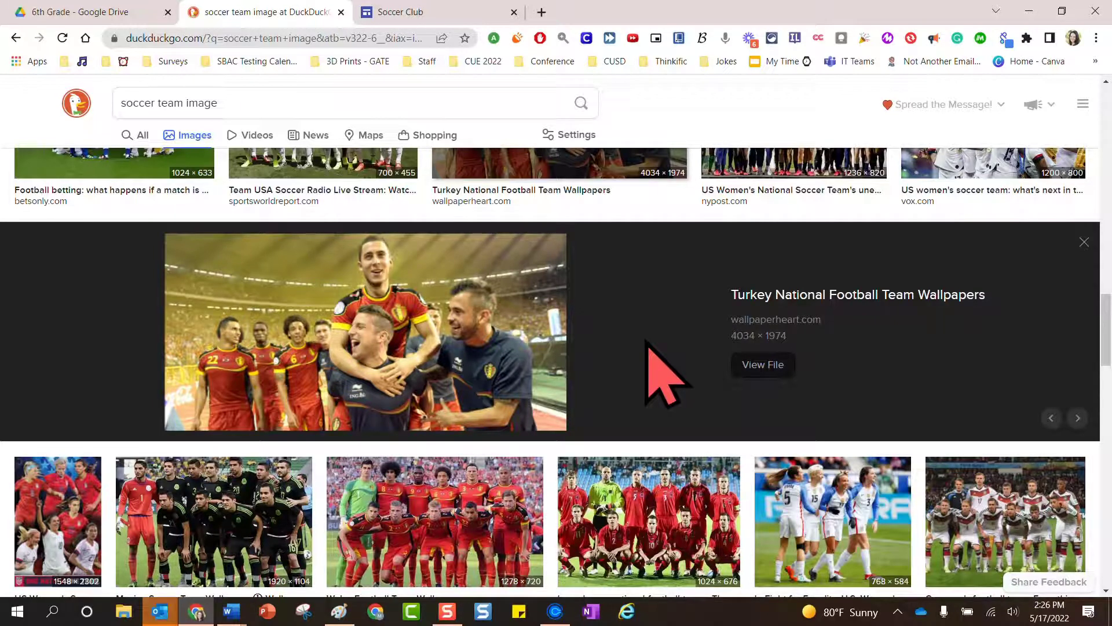
left_click(137, 10)
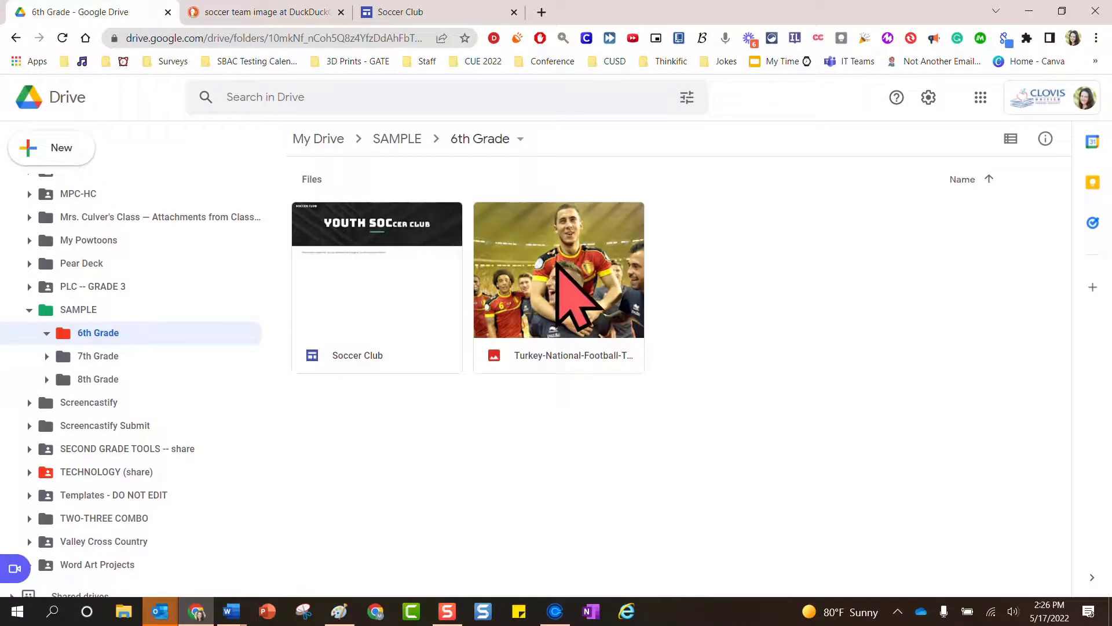
Return to the Soccer Club site in the Google Sites editor
left_click(427, 13)
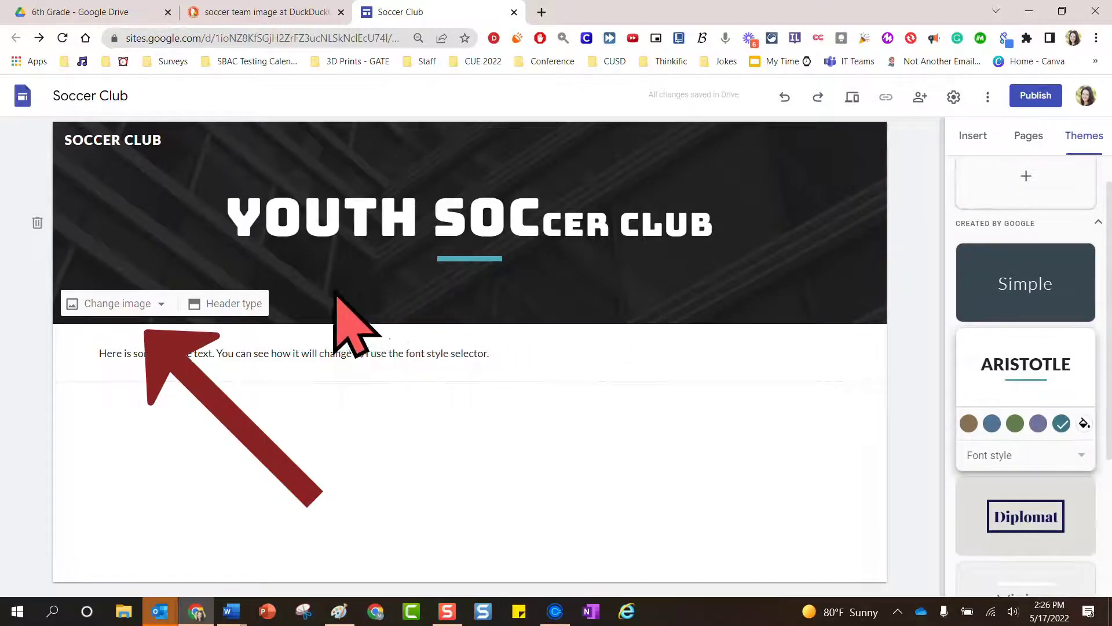
Set the header background to the blurred gold abstract image from the stock image gallery
left_click(159, 305)
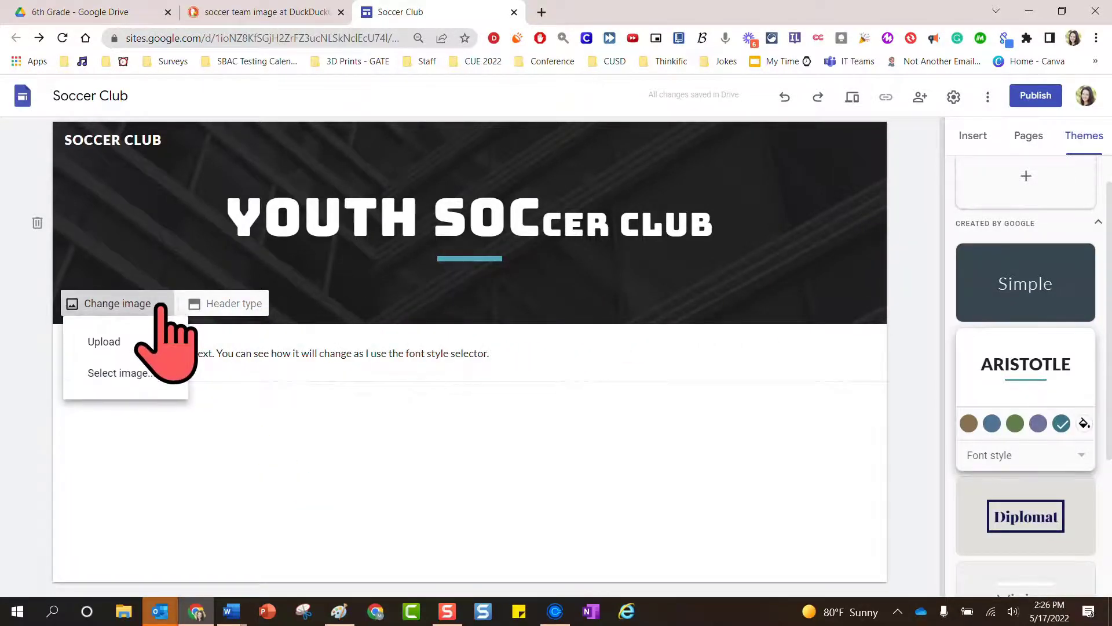
left_click(150, 377)
scroll(747, 328, "down", 10)
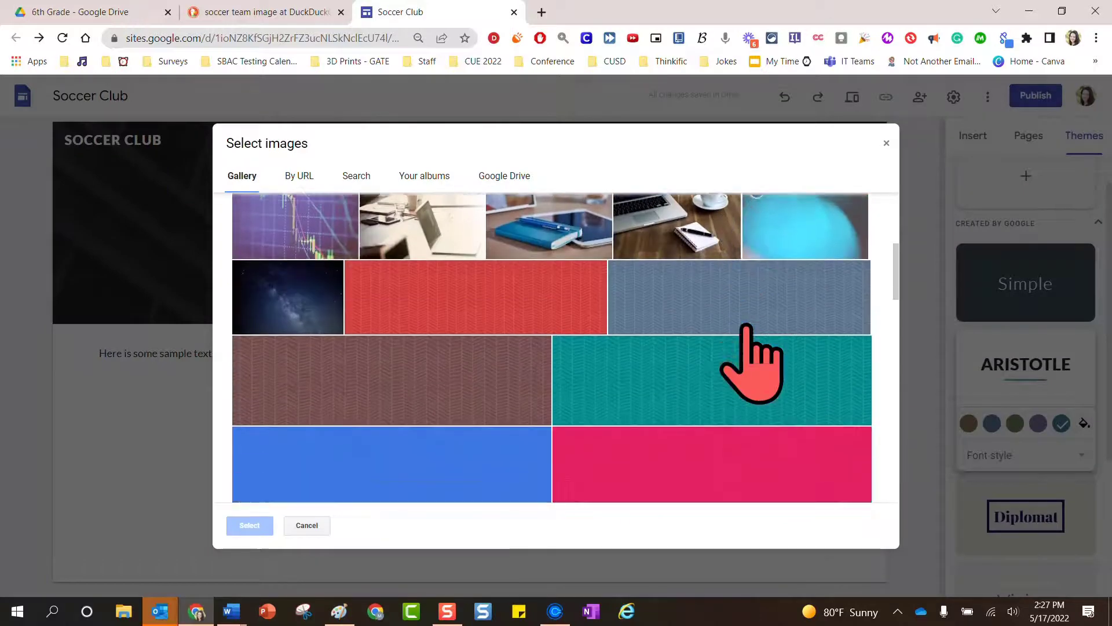
scroll(745, 326, "down", 5)
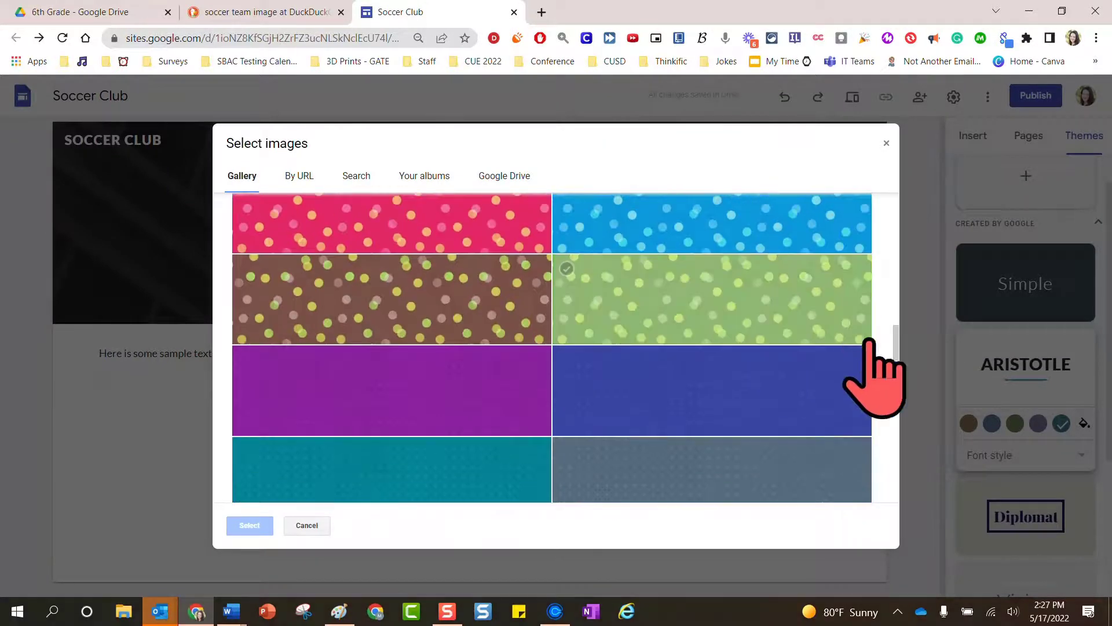
left_click_drag(896, 343, 893, 200)
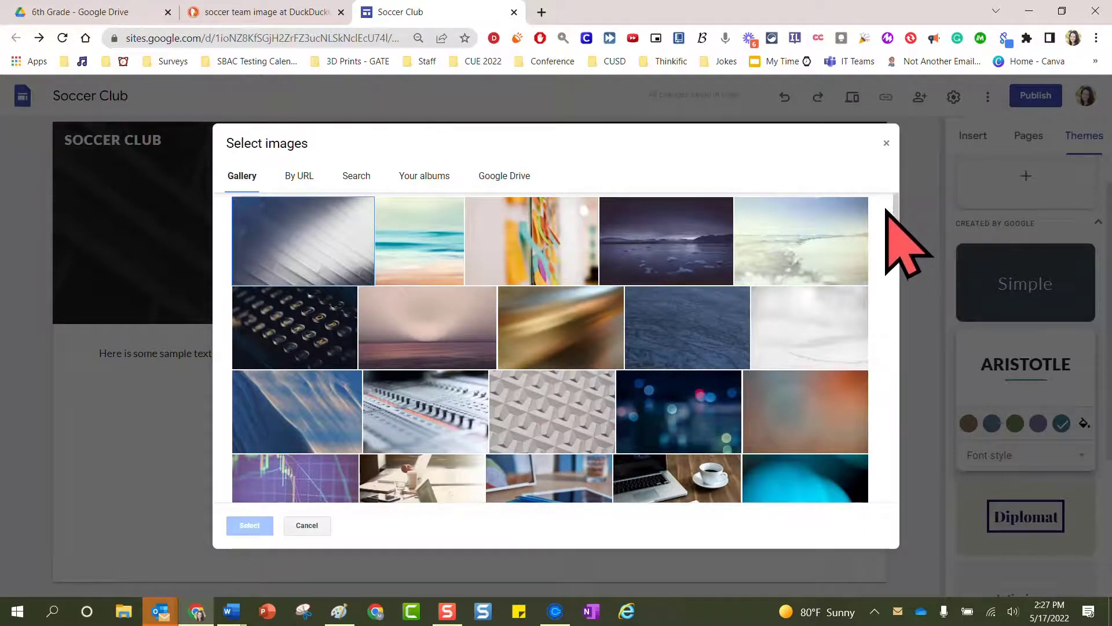
left_click(553, 328)
left_click(253, 526)
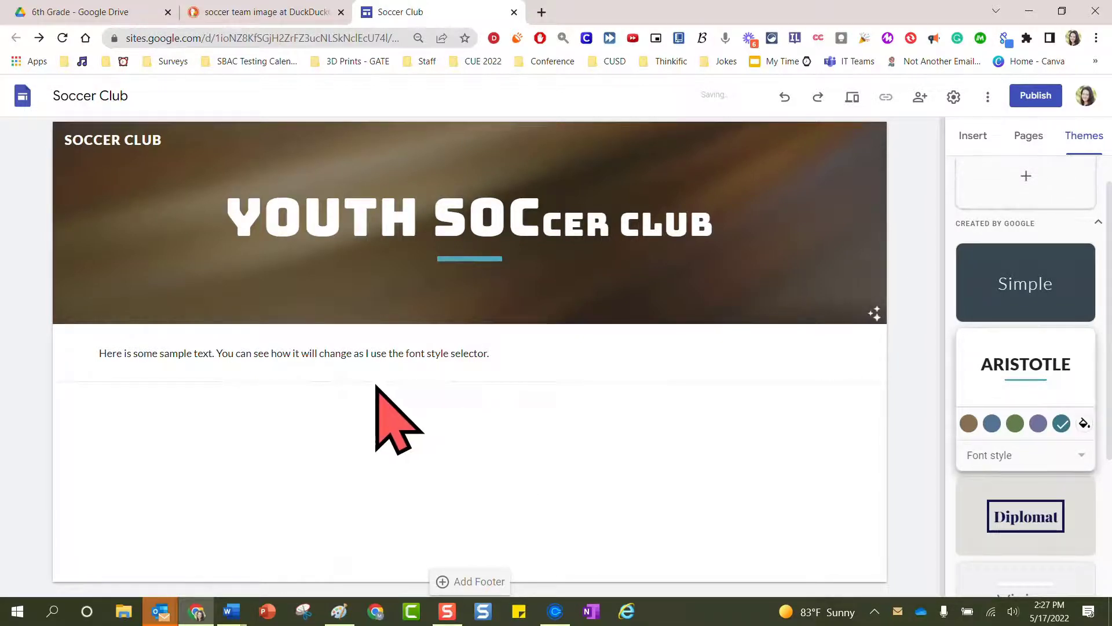
Set the header background to the soccer team photo from Google Drive's SAMPLE > 6th Grade folder
mouse_move(191, 331)
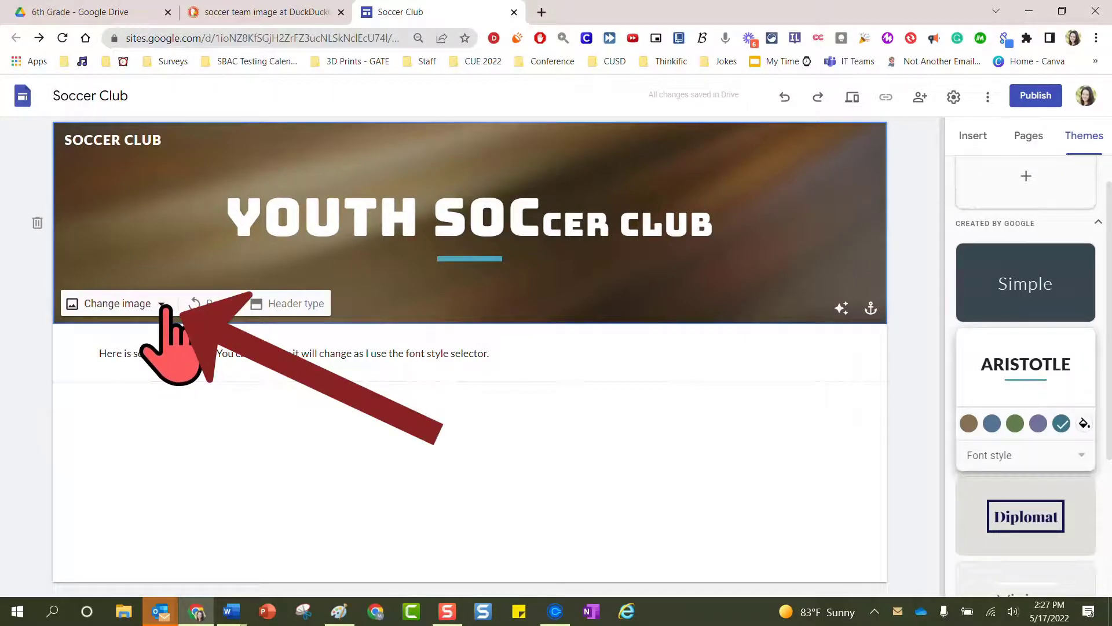
left_click(162, 304)
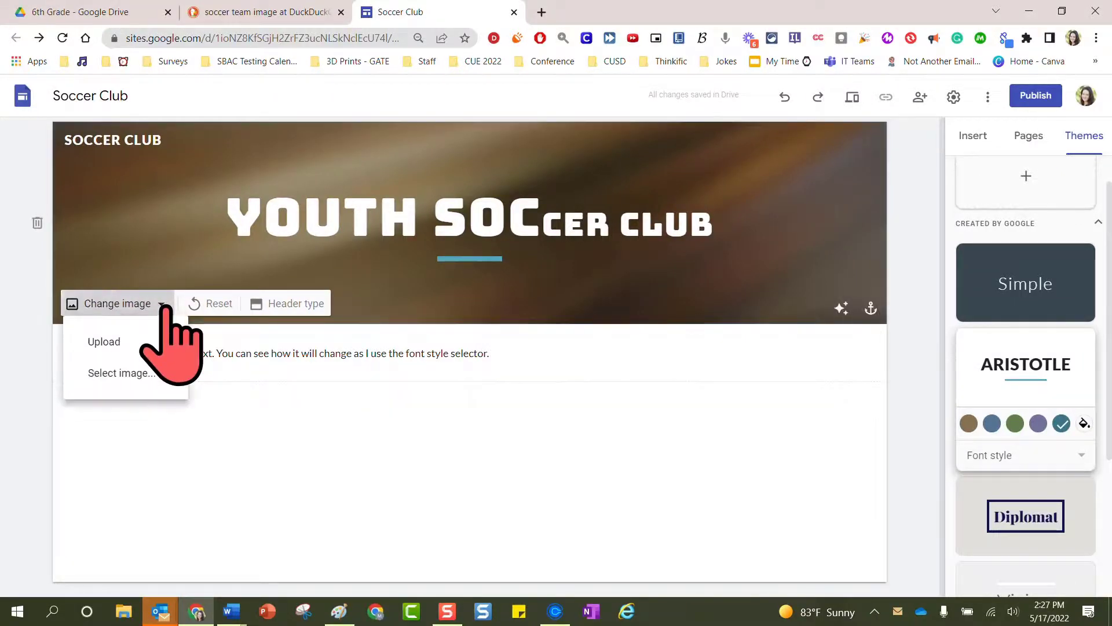
left_click(156, 376)
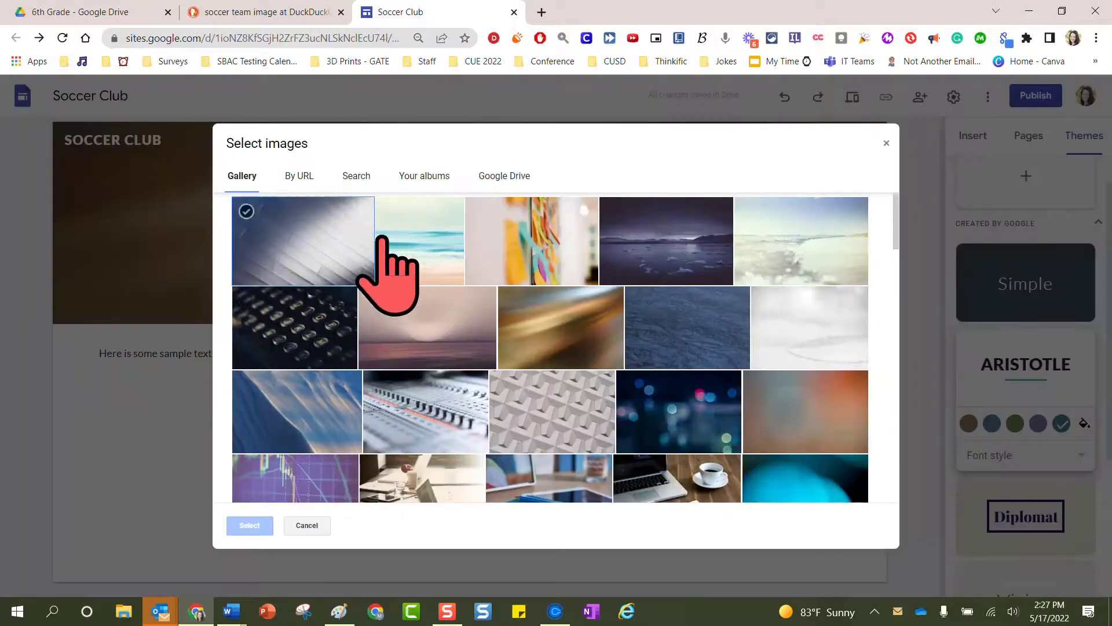
left_click(504, 176)
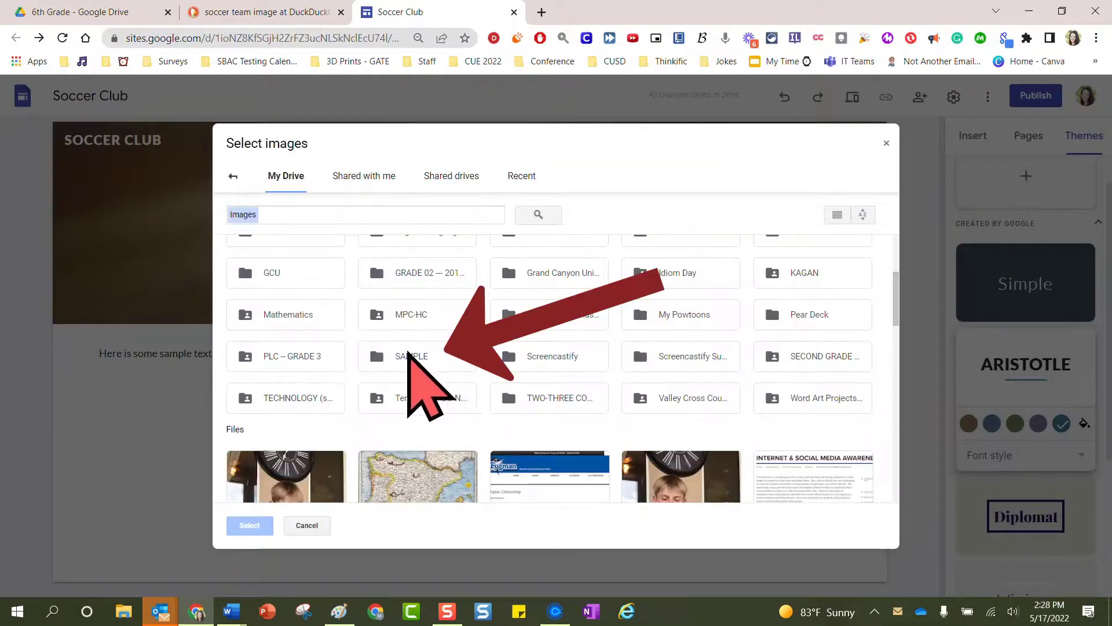
double_click(419, 355)
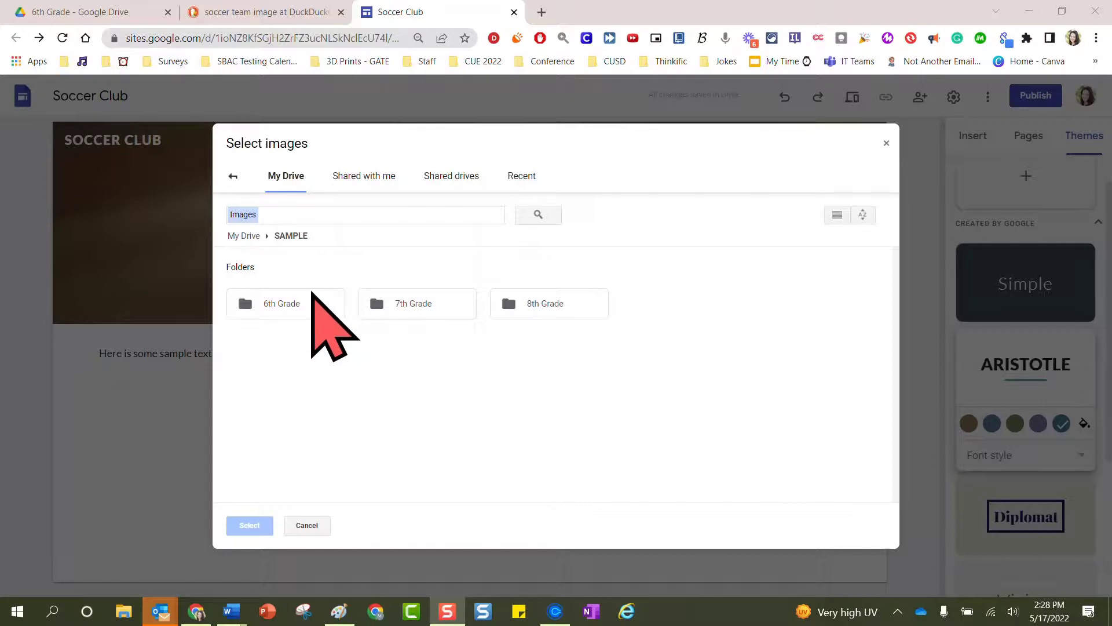
double_click(283, 304)
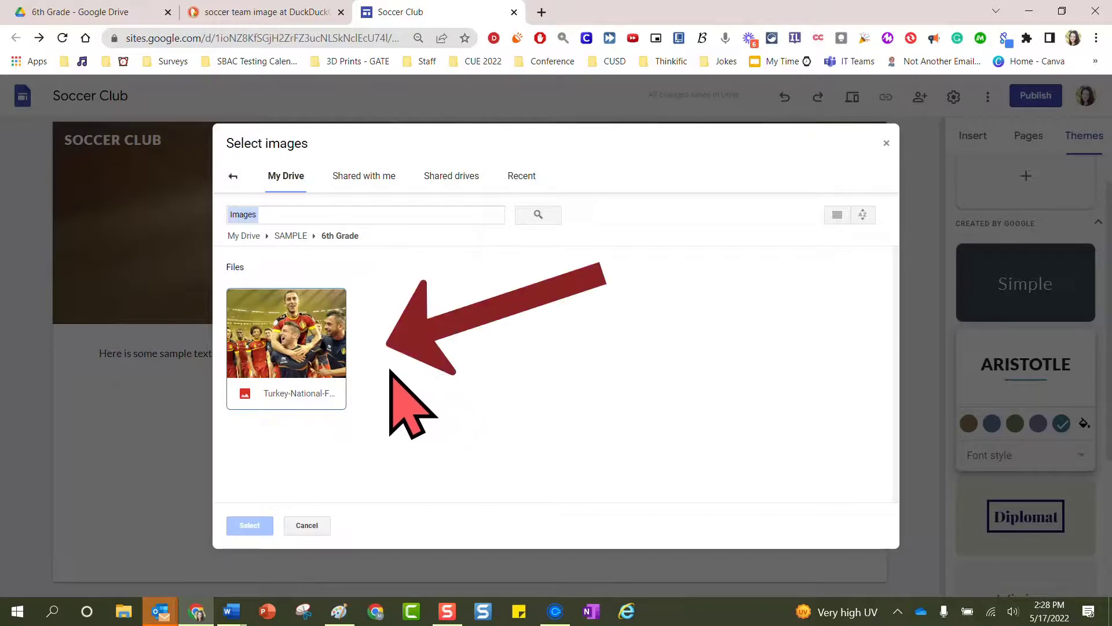
left_click(276, 328)
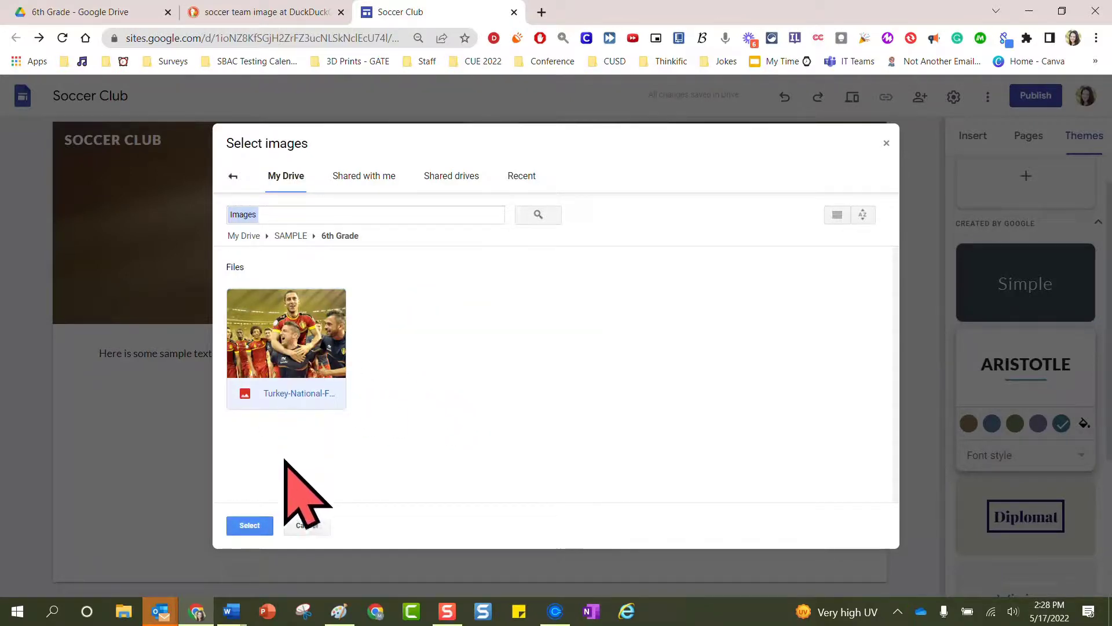
left_click(267, 529)
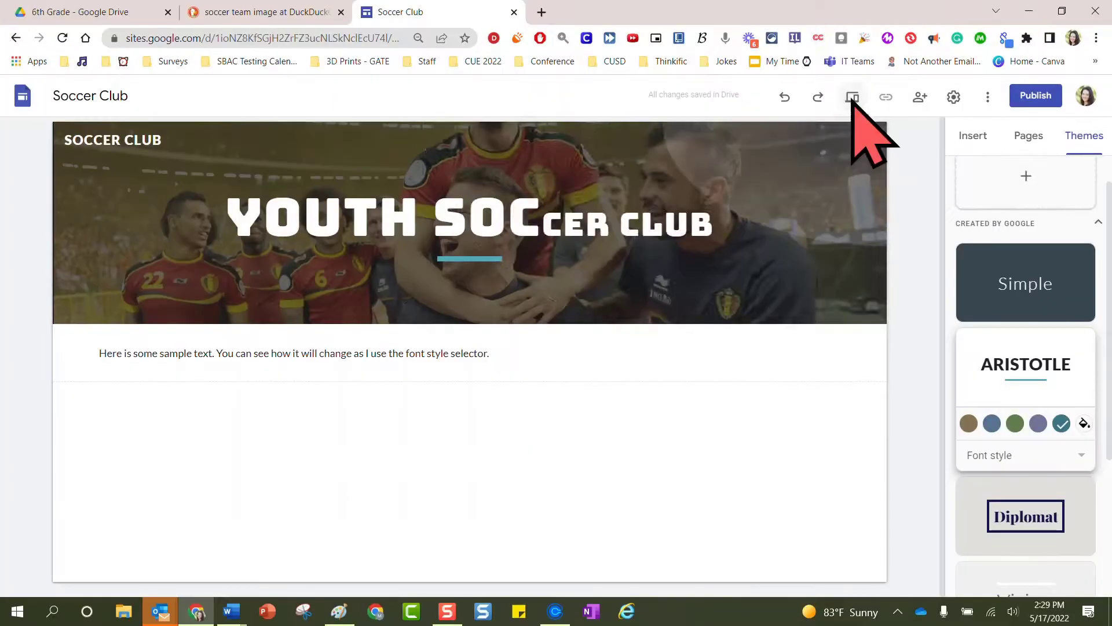
left_click(852, 97)
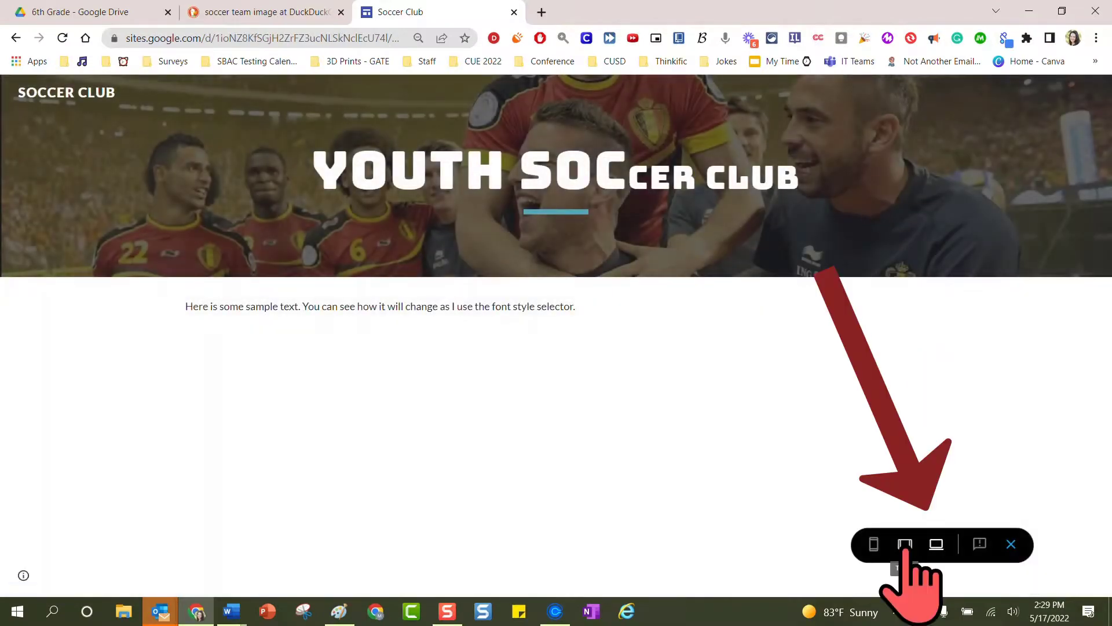
left_click(905, 544)
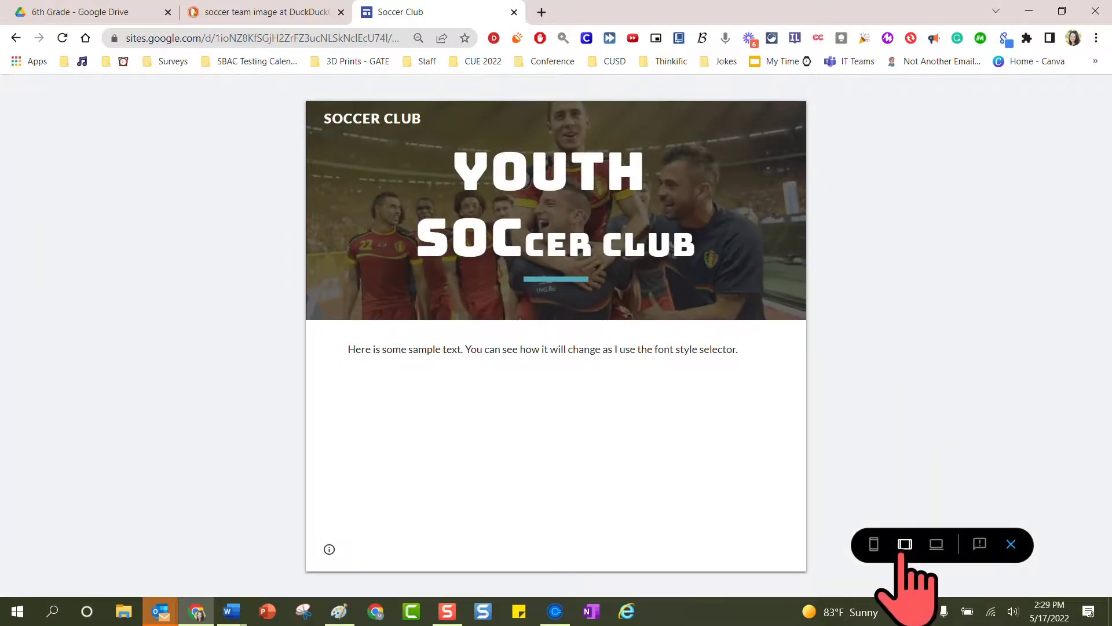
left_click(873, 545)
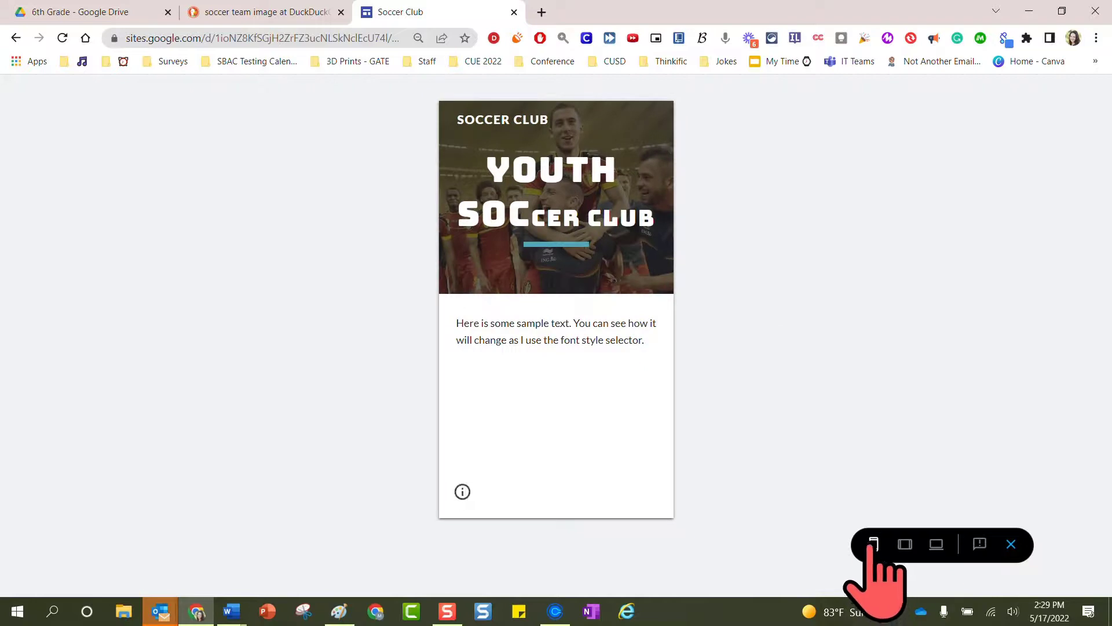
left_click(936, 545)
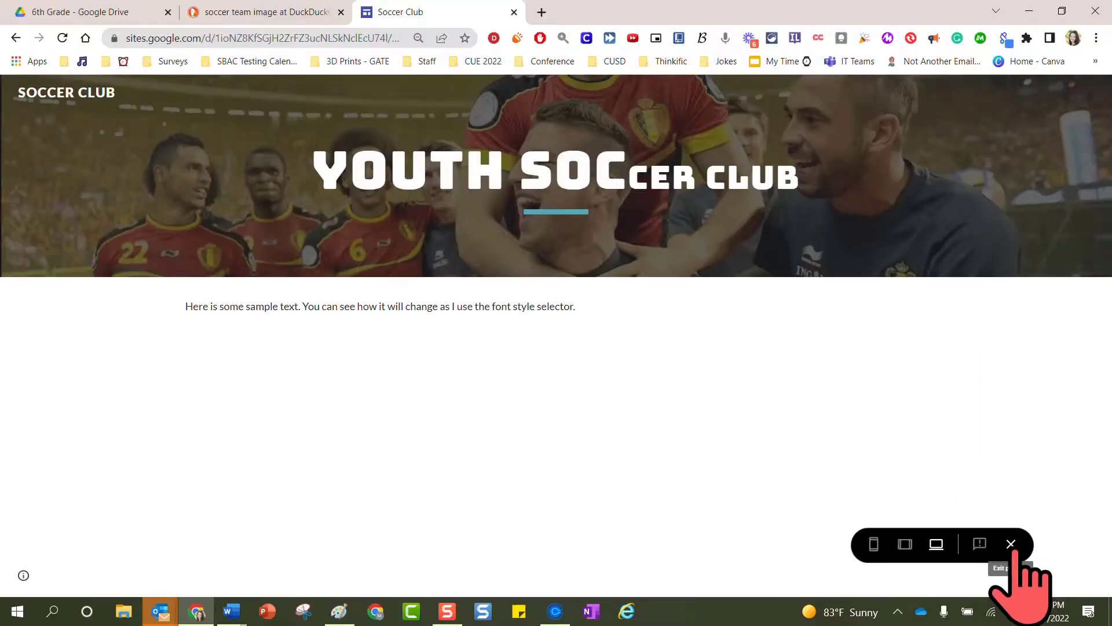
left_click(1011, 545)
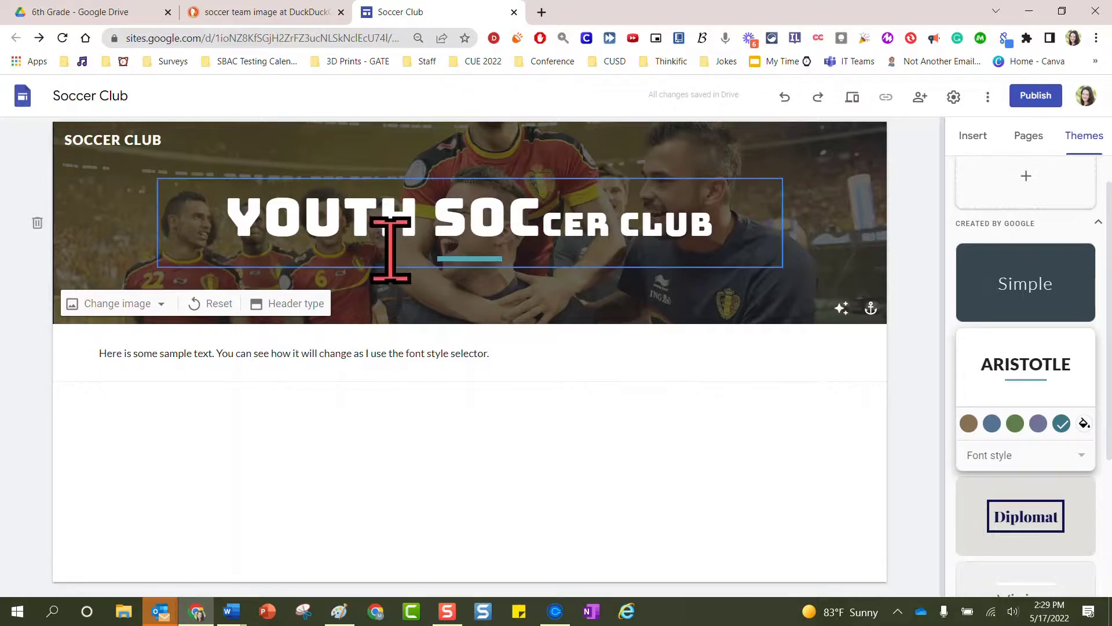
Try the Cover, Large banner and Banner header types, ending with Title only
left_click(301, 307)
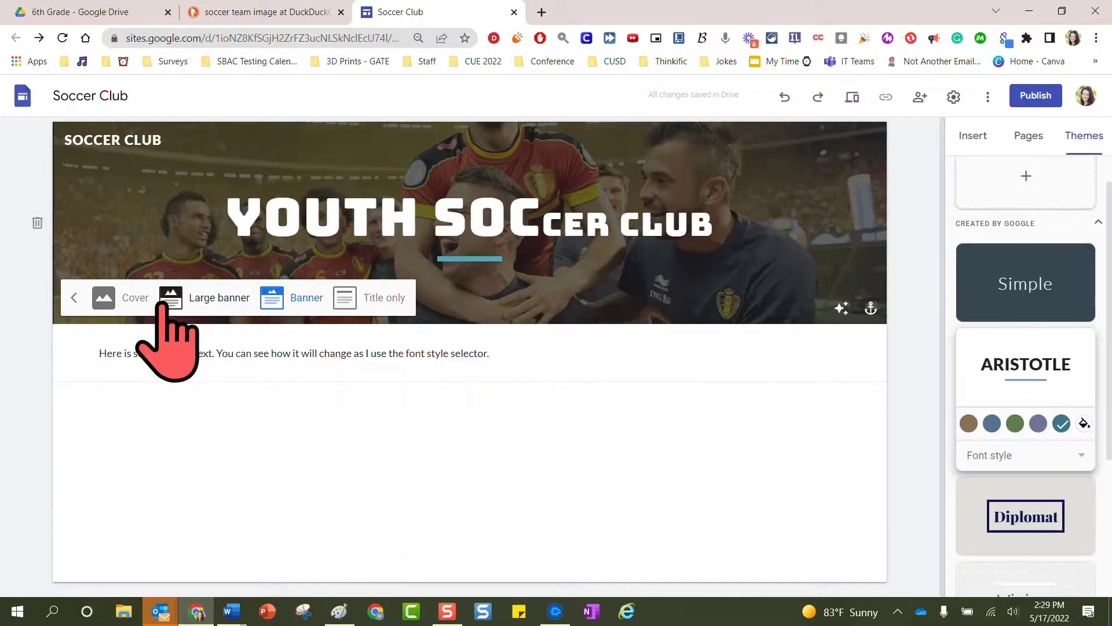
left_click(107, 297)
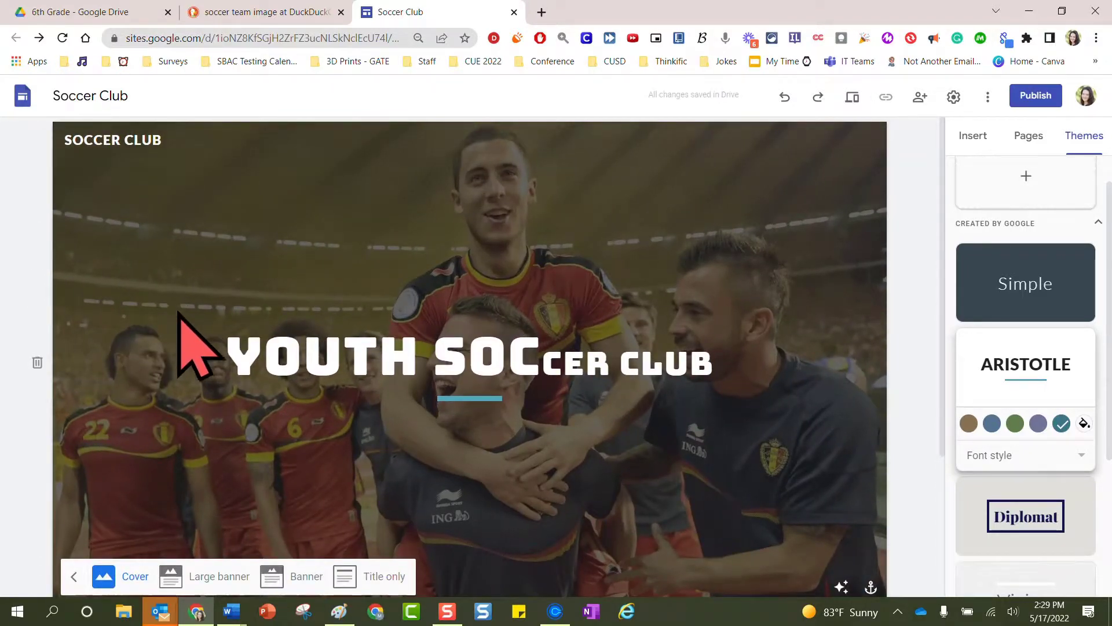
left_click(210, 577)
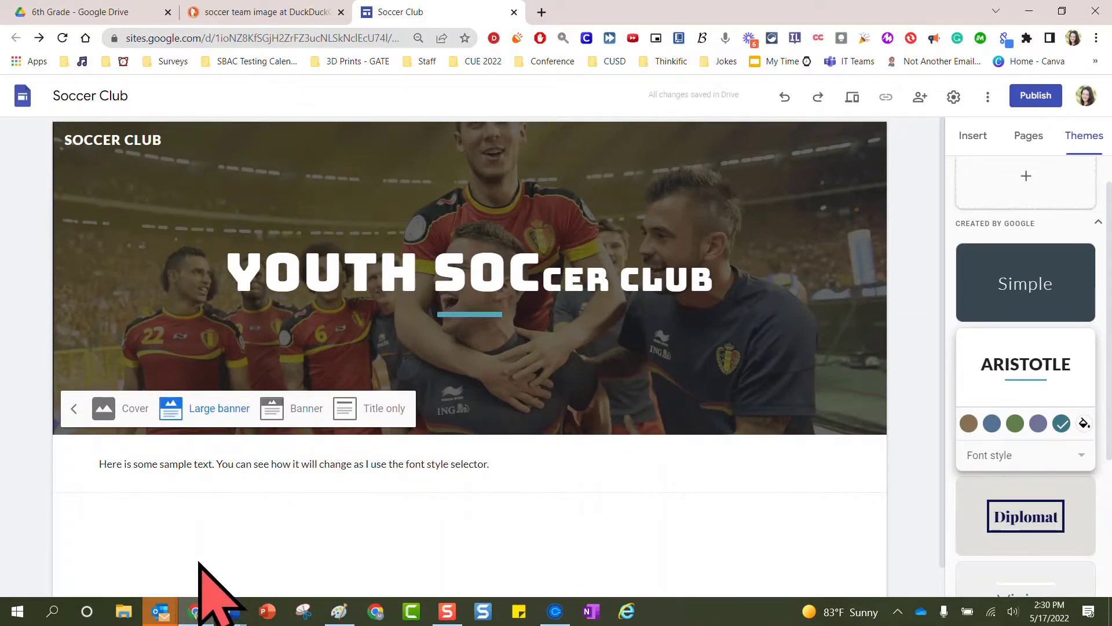
left_click(297, 411)
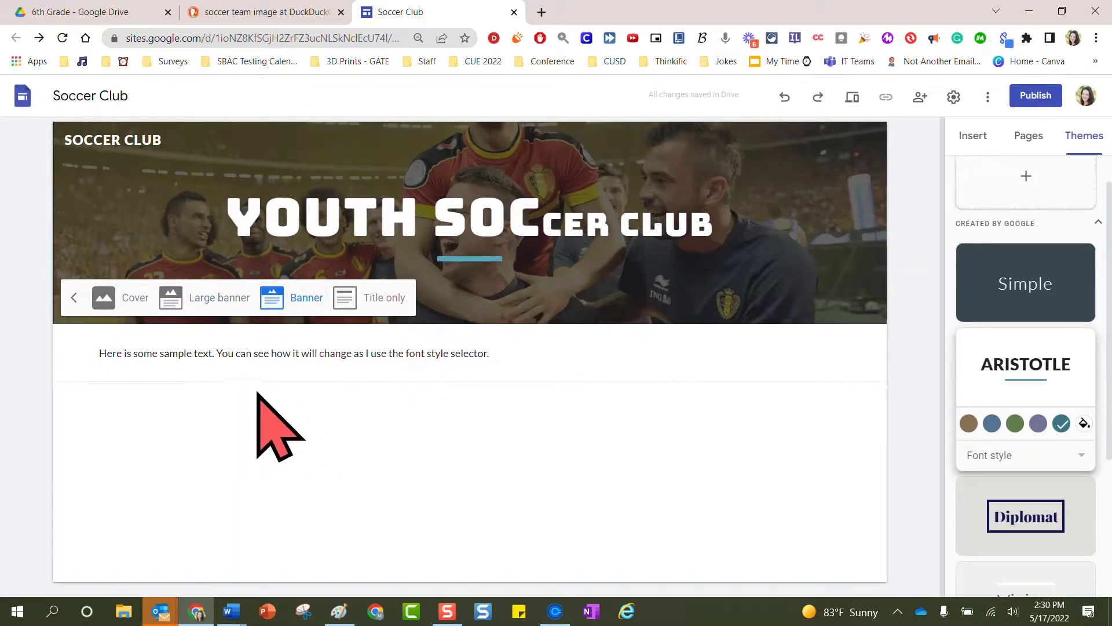
left_click(365, 298)
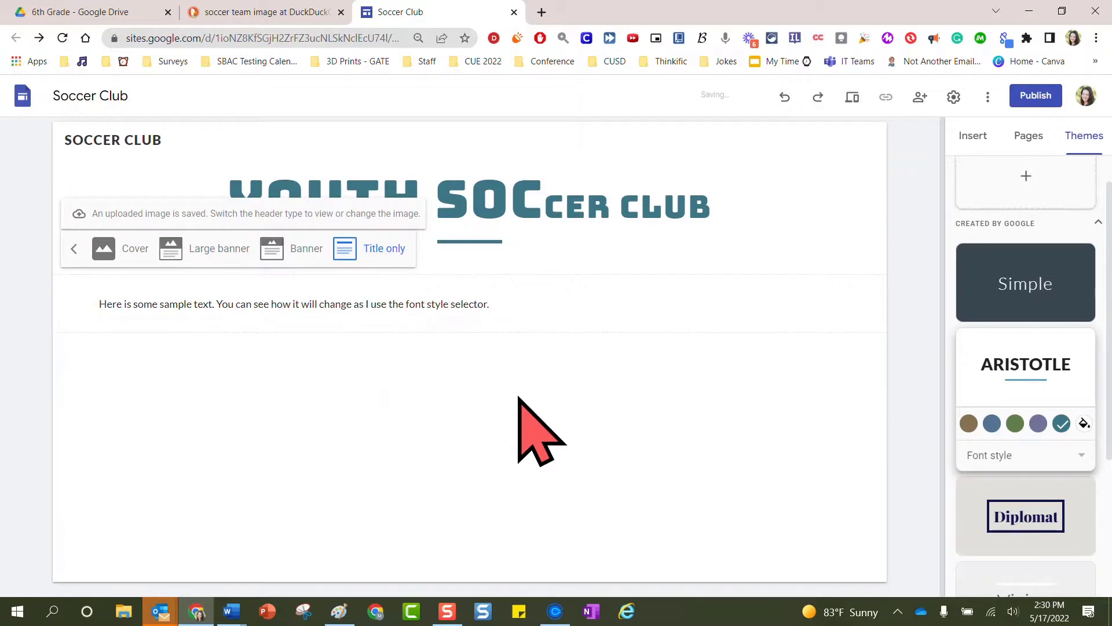